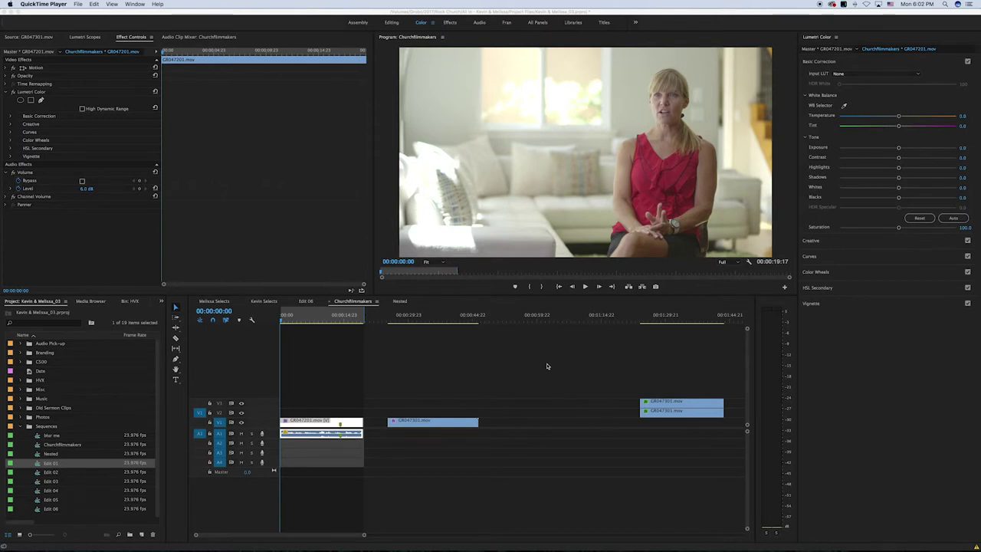
Step: Play back the interview clip GR047201.mov and the empty-room clip GR047301.mov in the sequence
{"action": "left_click", "coordinate": [423, 385]}
{"action": "key", "text": "space"}
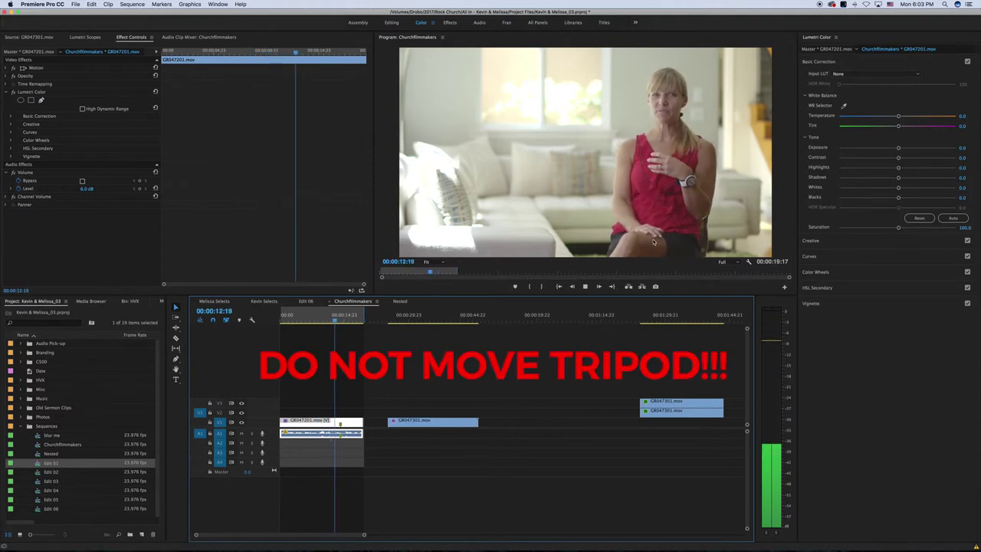
{"action": "left_click", "coordinate": [389, 322]}
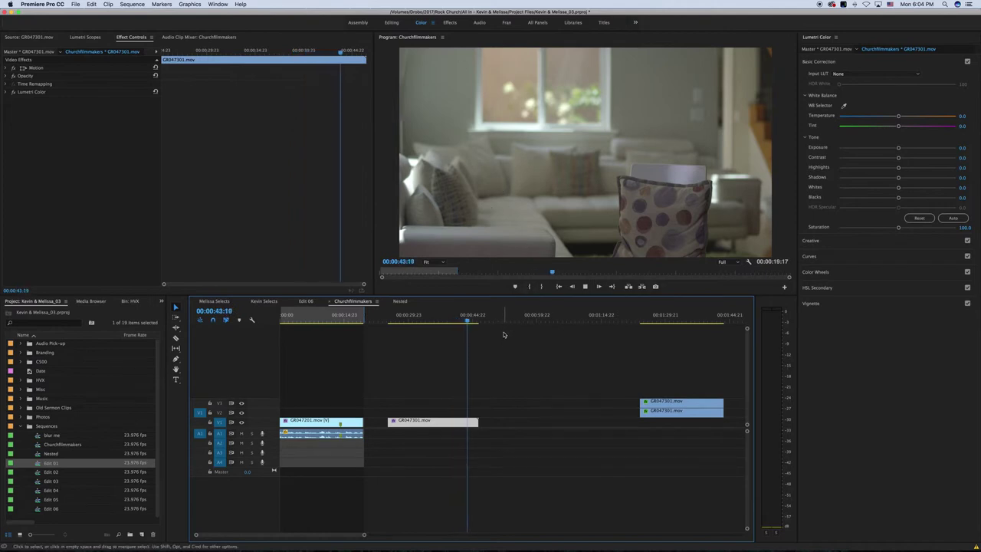
{"action": "key", "text": "space"}
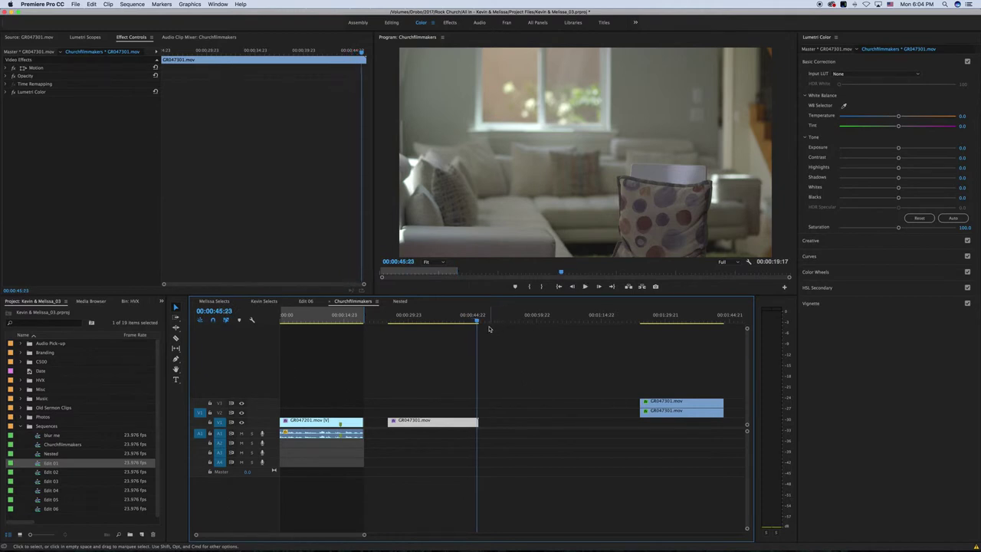
{"action": "left_click", "coordinate": [393, 316]}
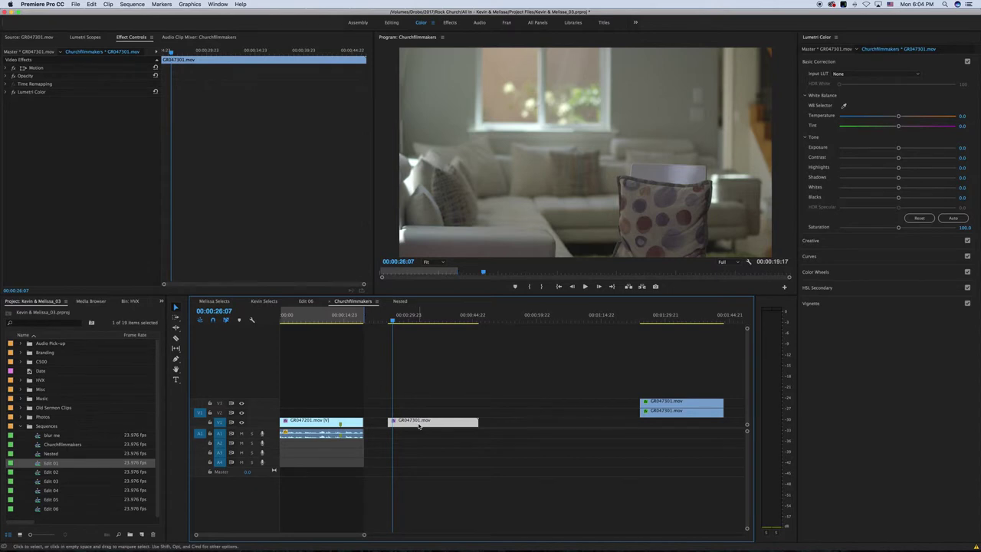
Step: Place the empty-room clip GR047301.mov on track V2 directly above the interview clip at the start of the sequence
{"action": "left_click_drag", "start_coordinate": [448, 425], "coordinate": [445, 415]}
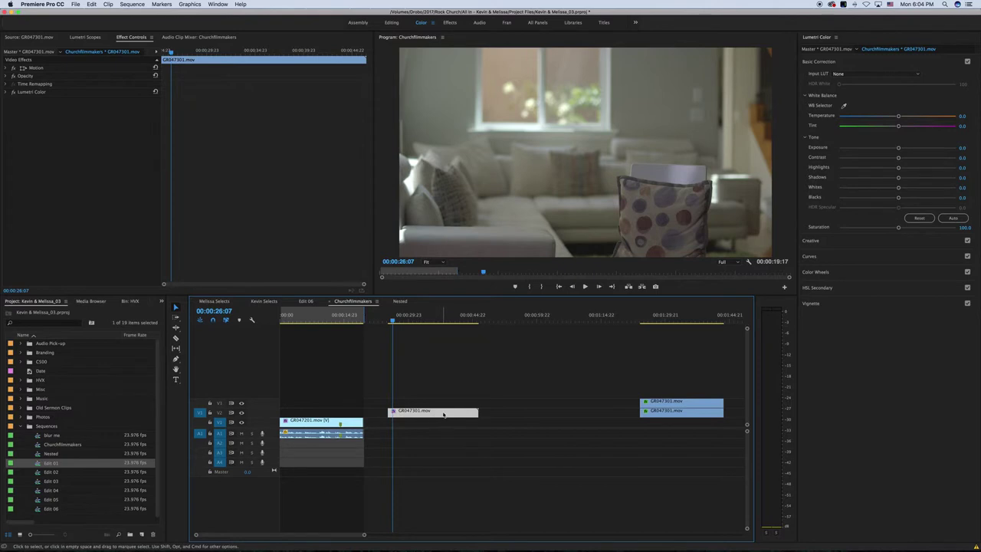
{"action": "key", "text": "space"}
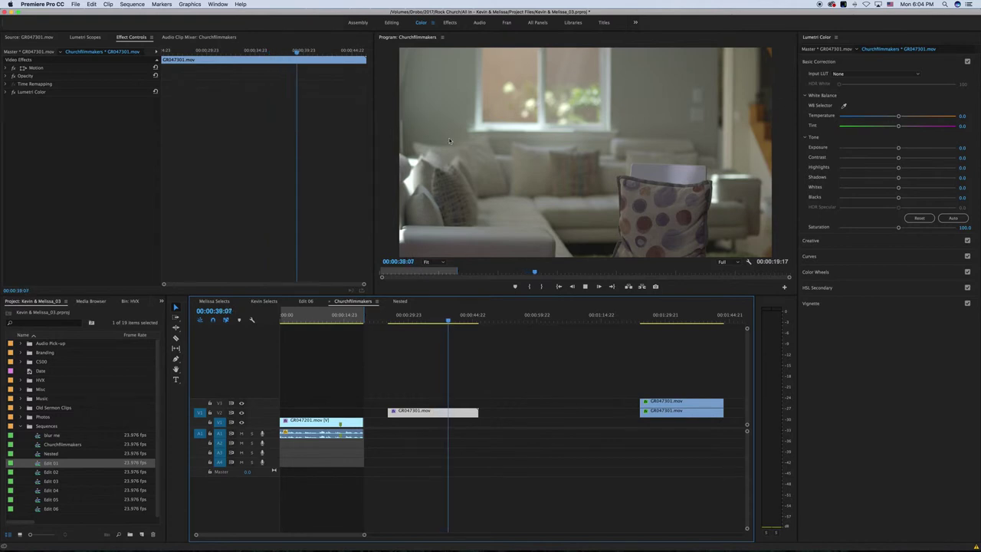
{"action": "key", "text": "space"}
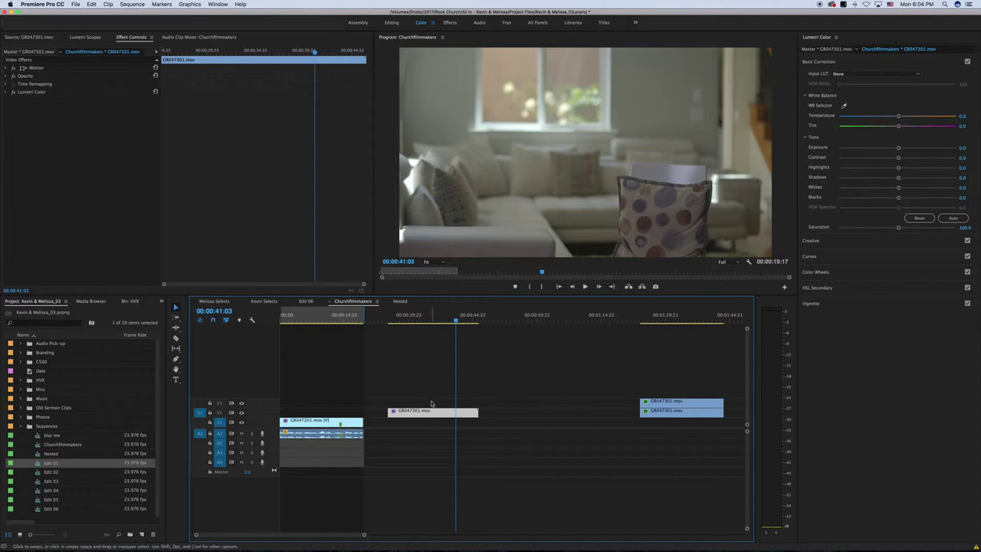
{"action": "left_click_drag", "start_coordinate": [438, 414], "coordinate": [313, 415]}
{"action": "left_click", "coordinate": [296, 318]}
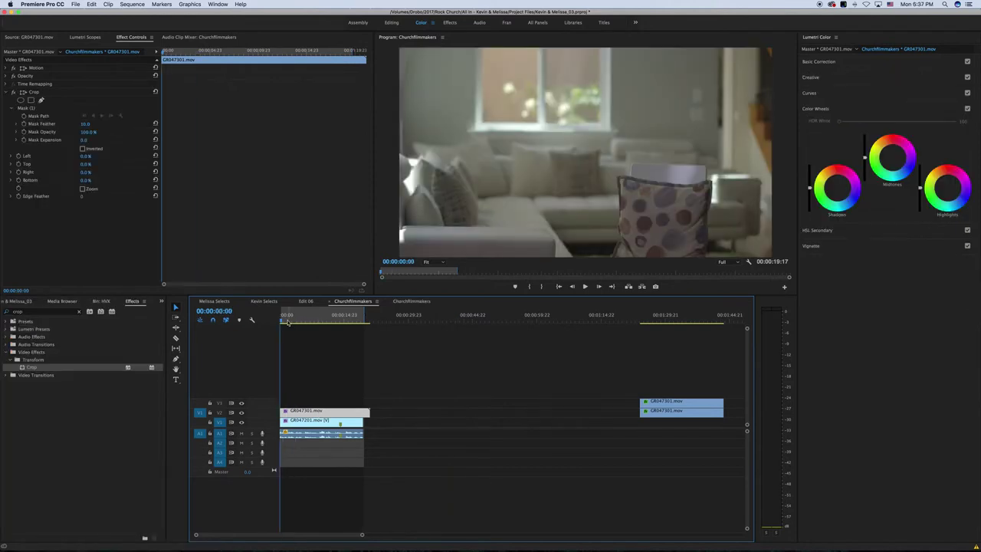
Step: Toggle the visibility of track V2 to compare the empty-room shot with the interview shot beneath it
{"action": "left_click", "coordinate": [241, 413]}
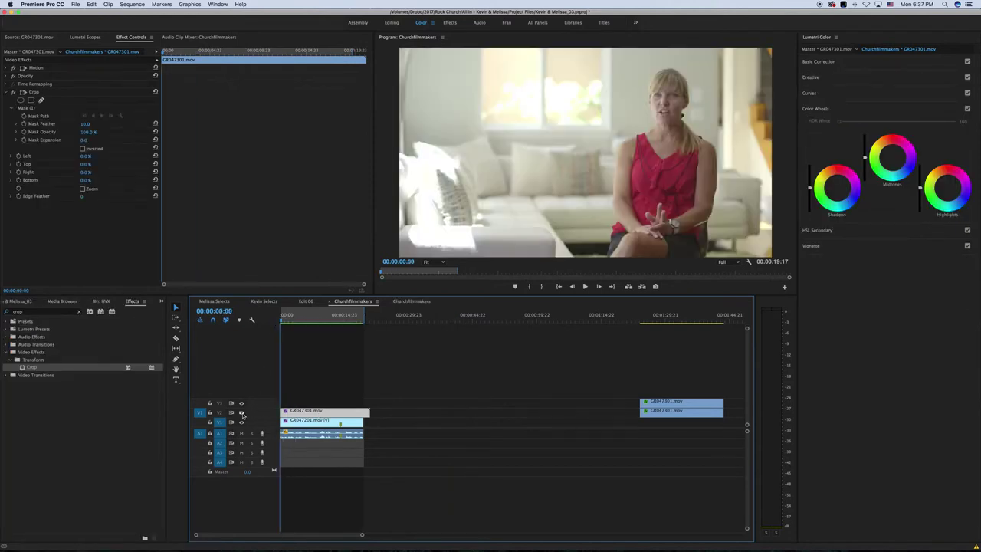
{"action": "left_click", "coordinate": [241, 413]}
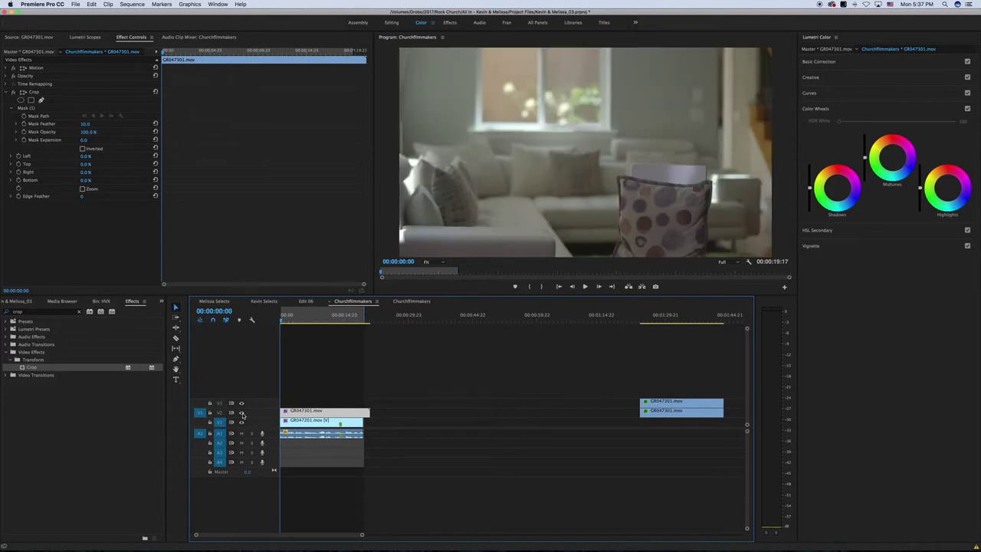
{"action": "left_click", "coordinate": [242, 413]}
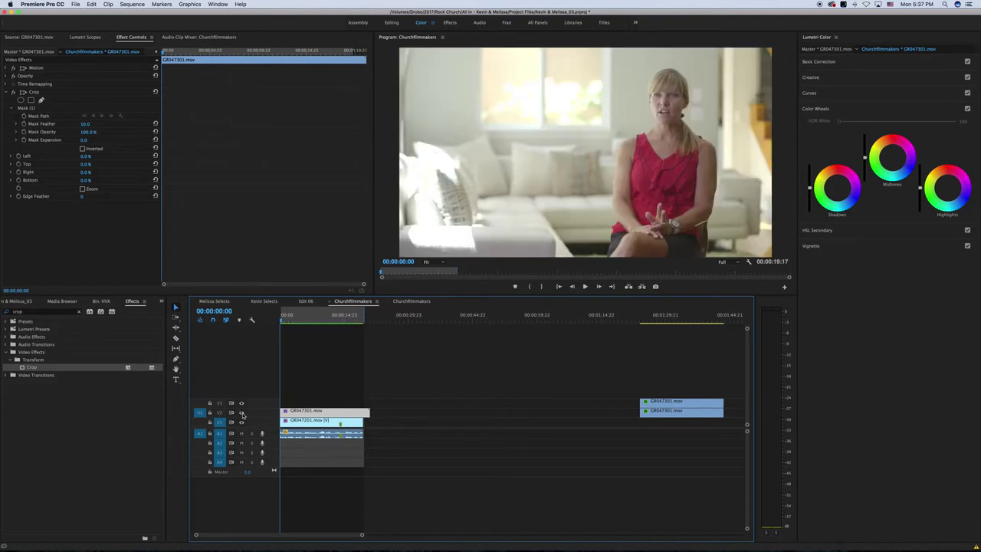
{"action": "left_click", "coordinate": [241, 413]}
{"action": "left_click", "coordinate": [242, 413]}
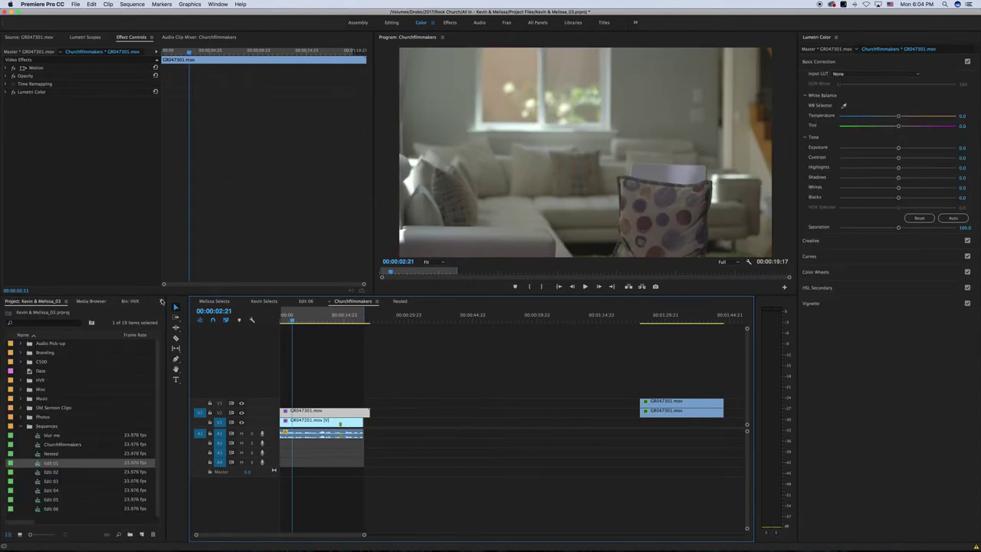
Step: Apply the Crop video effect to the empty-room clip GR047301.mov on track V2
{"action": "left_click", "coordinate": [162, 301]}
{"action": "left_click", "coordinate": [173, 336]}
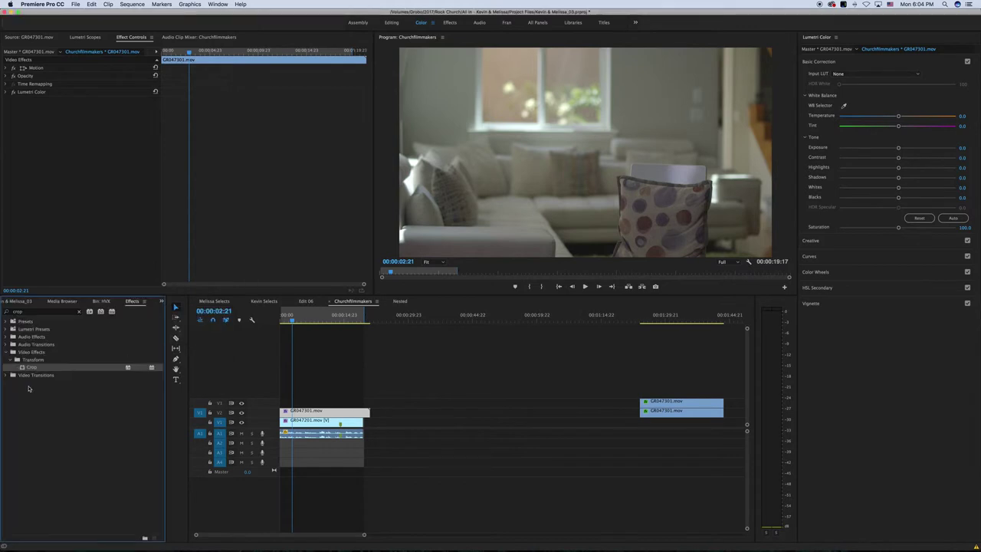
{"action": "left_click_drag", "start_coordinate": [36, 371], "coordinate": [51, 215]}
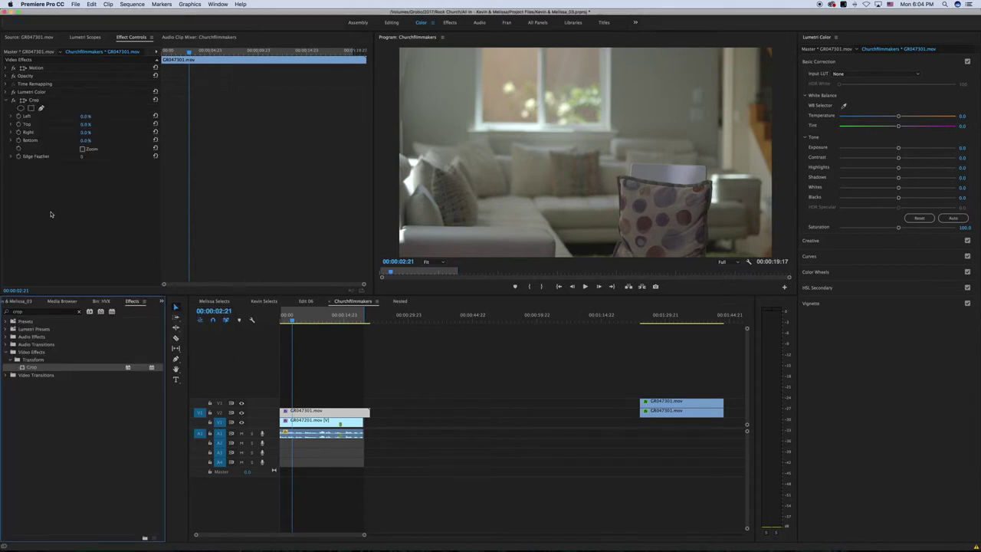
Step: Draw a closed four-point pen mask for the Crop effect around the window, extending above the top of the frame
{"action": "left_click", "coordinate": [444, 262]}
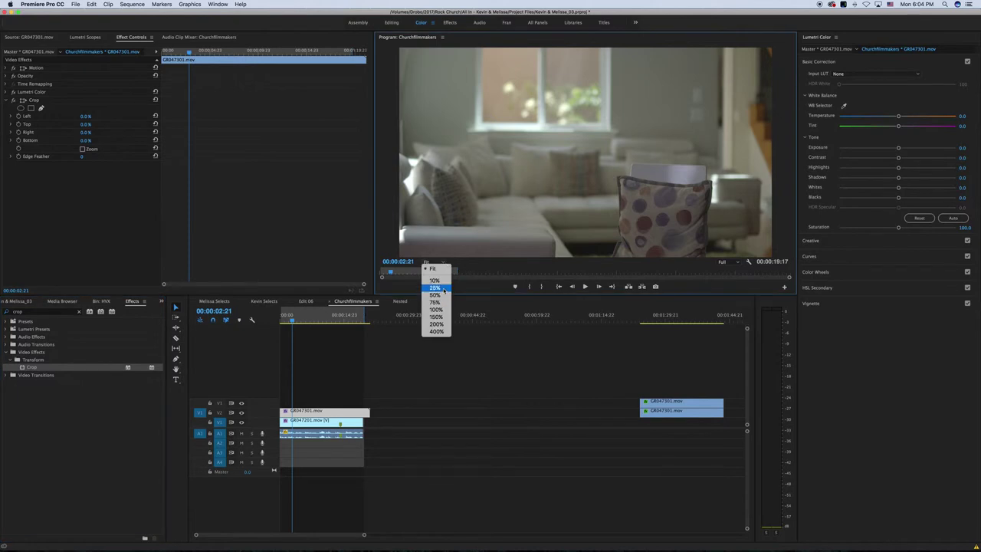
{"action": "left_click", "coordinate": [445, 289]}
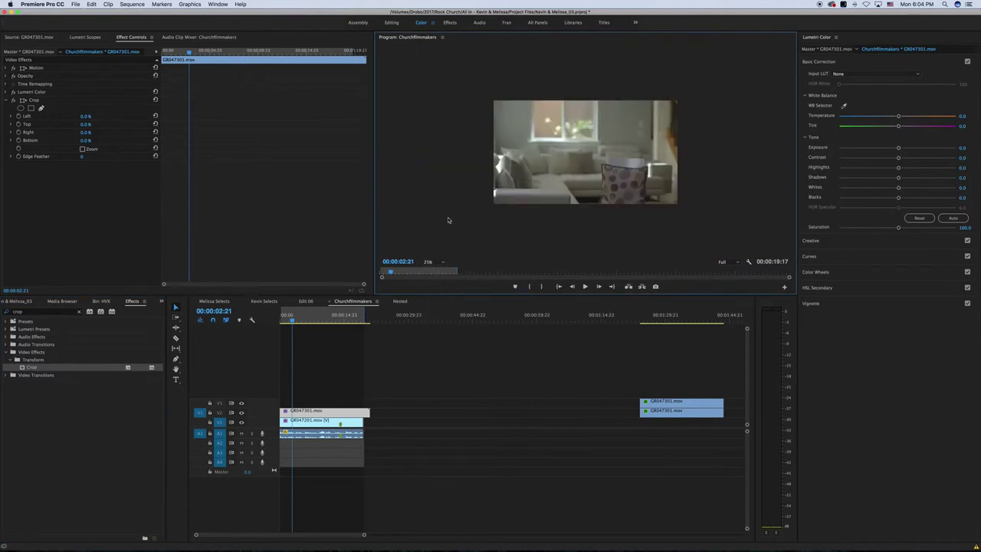
{"action": "left_click", "coordinate": [36, 107]}
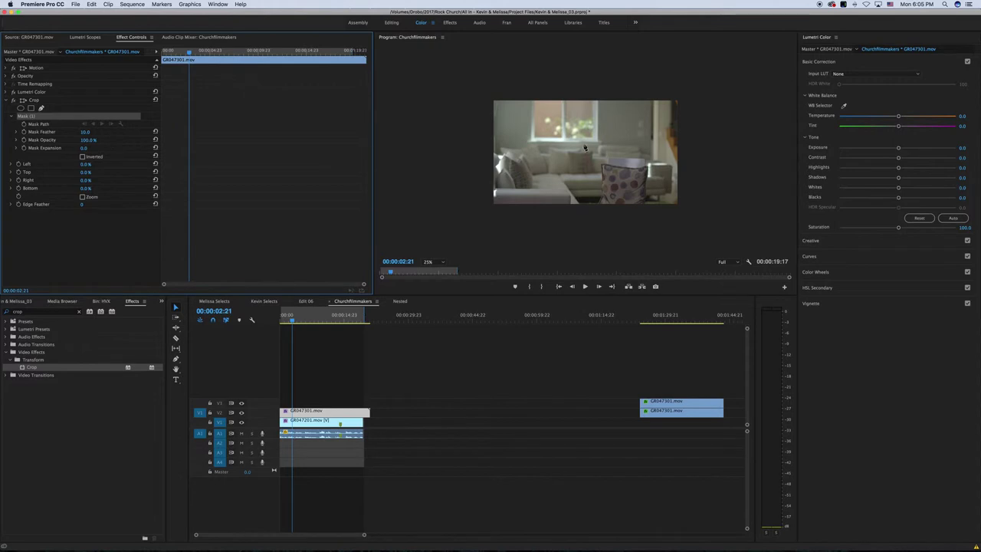
{"action": "left_click", "coordinate": [534, 139]}
{"action": "left_click", "coordinate": [593, 139]}
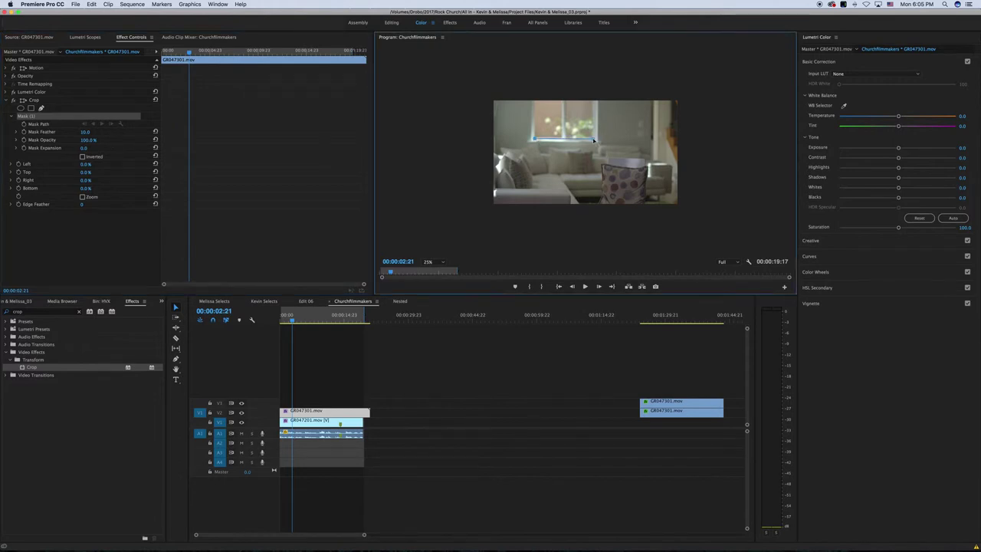
{"action": "left_click", "coordinate": [594, 78]}
{"action": "key", "text": "super+z"}
{"action": "left_click", "coordinate": [593, 78]}
{"action": "left_click", "coordinate": [536, 78]}
{"action": "left_click", "coordinate": [535, 138]}
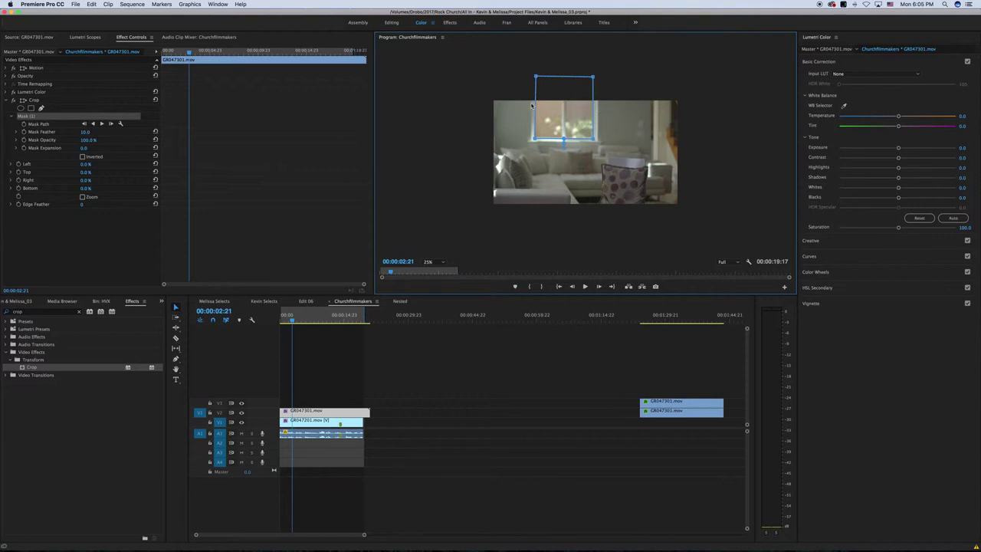
Step: Save the project and return the program monitor's zoom level to Fit
{"action": "key", "text": "super+s"}
{"action": "left_click", "coordinate": [441, 262]}
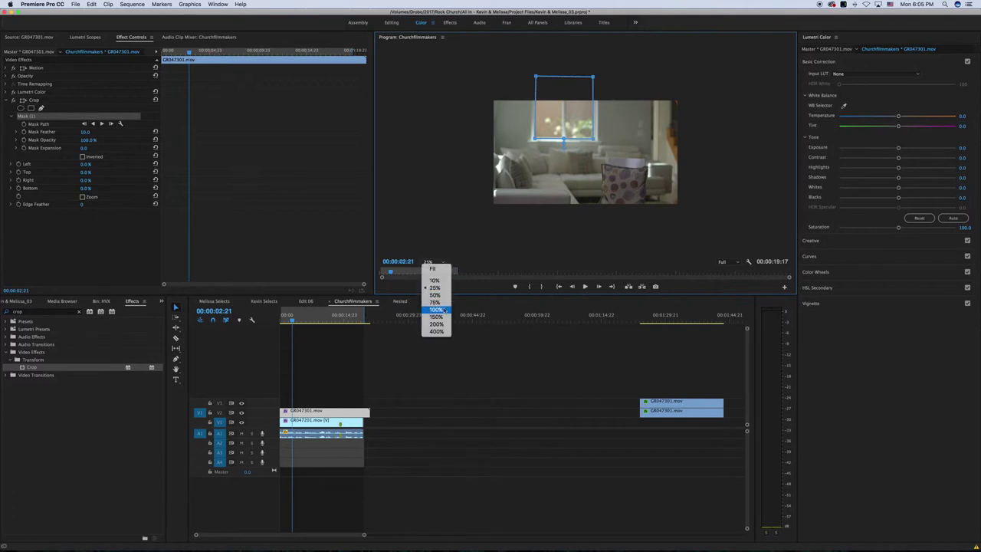
{"action": "left_click", "coordinate": [432, 268]}
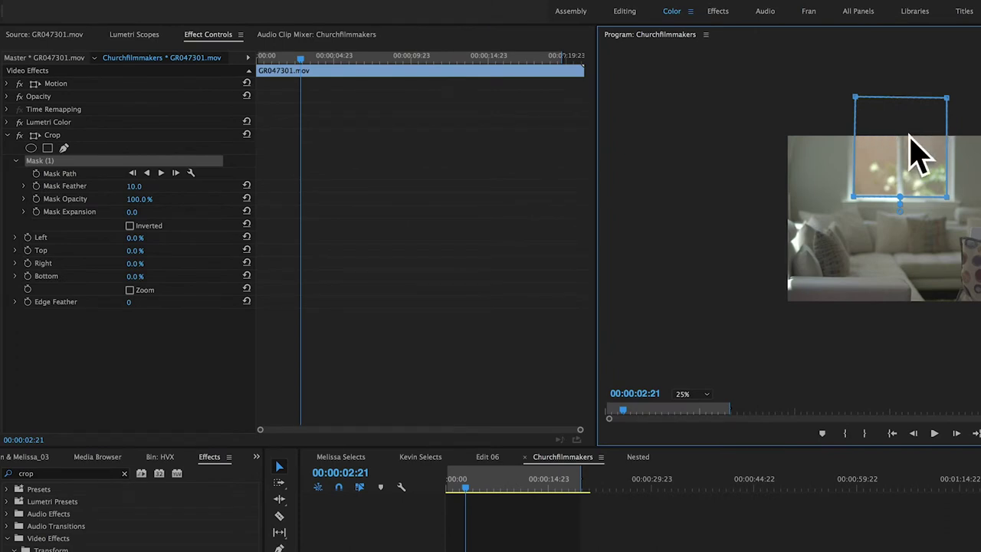
{"action": "key", "text": "super+s"}
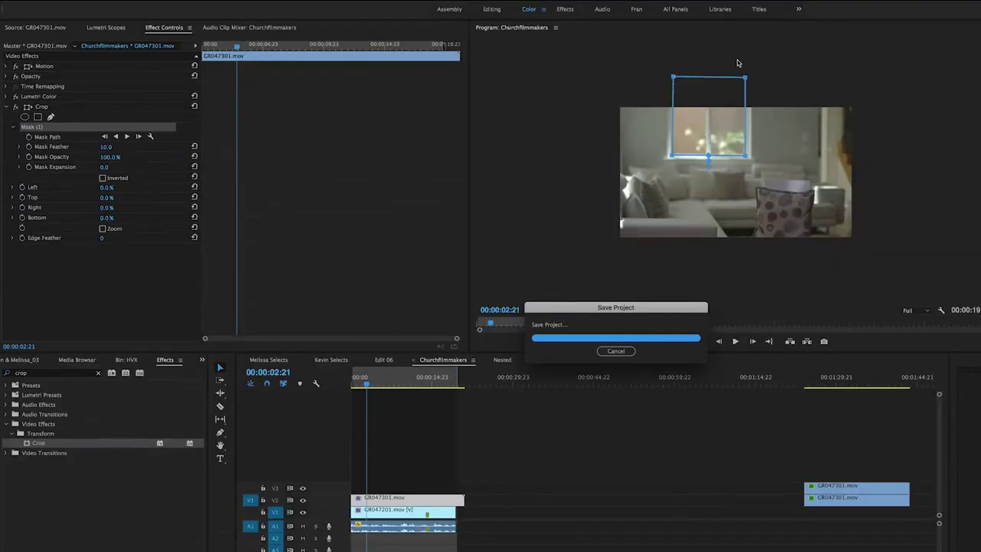
{"action": "left_click", "coordinate": [555, 313]}
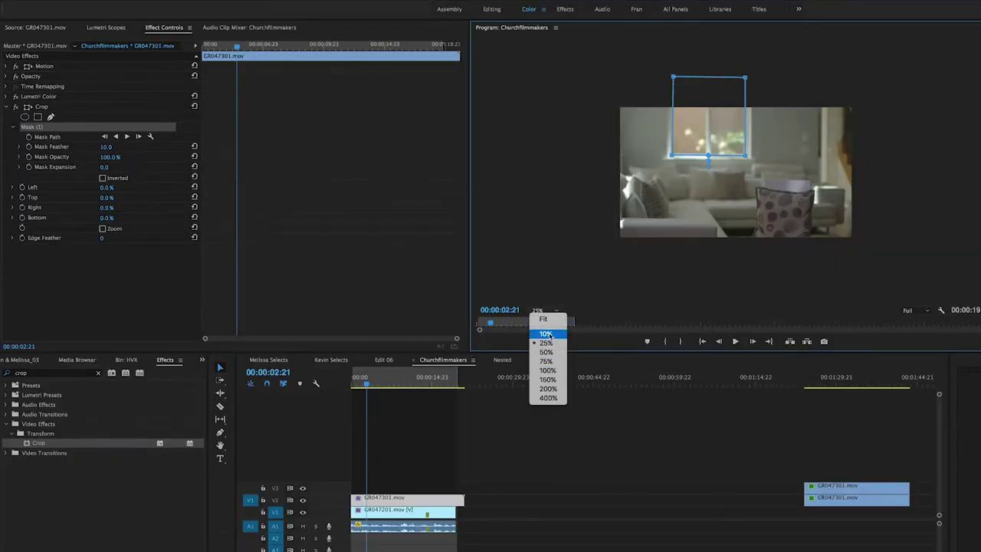
{"action": "left_click", "coordinate": [544, 320]}
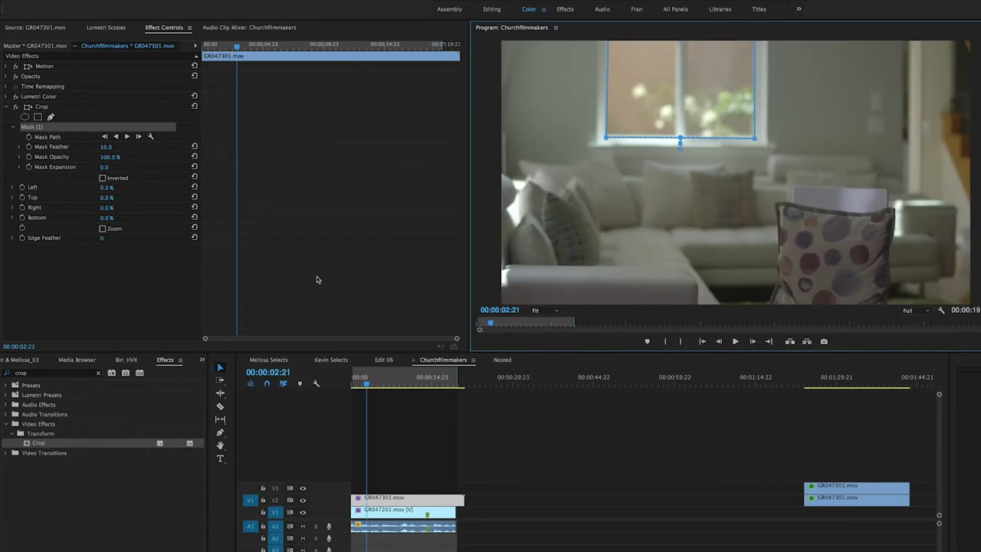
Step: Invert the window mask, set its feather to 70, and set the Left crop to 99%
{"action": "left_click", "coordinate": [103, 178]}
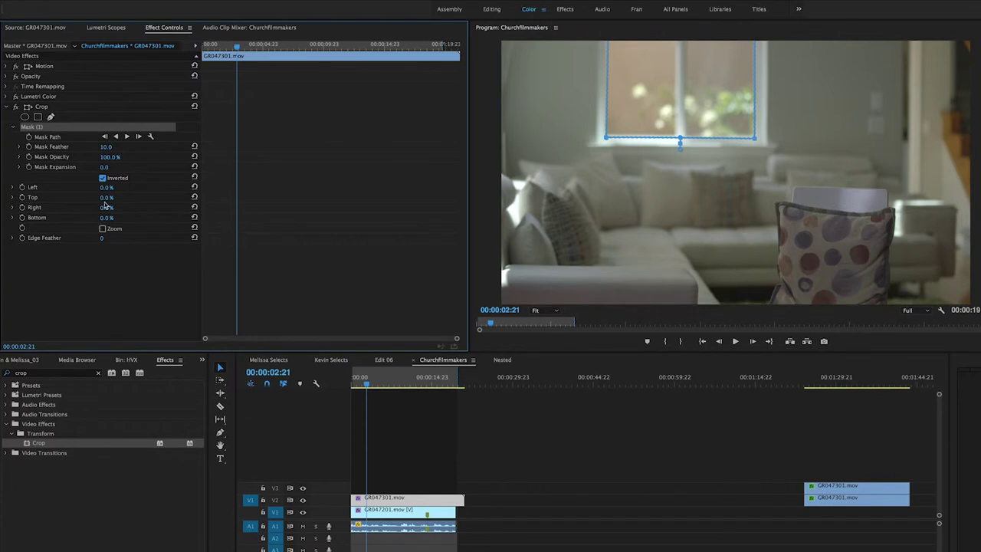
{"action": "left_click", "coordinate": [112, 147]}
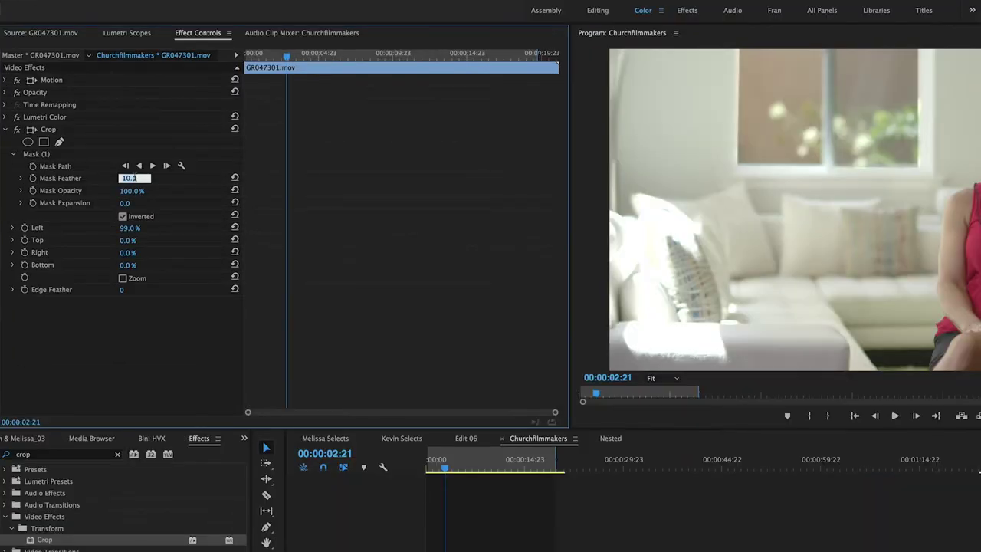
{"action": "mouse_move", "coordinate": [129, 228]}
{"action": "left_mouse_down"}
{"action": "mouse_move", "coordinate": [91, 228]}
{"action": "mouse_move", "coordinate": [128, 228]}
{"action": "left_mouse_up"}
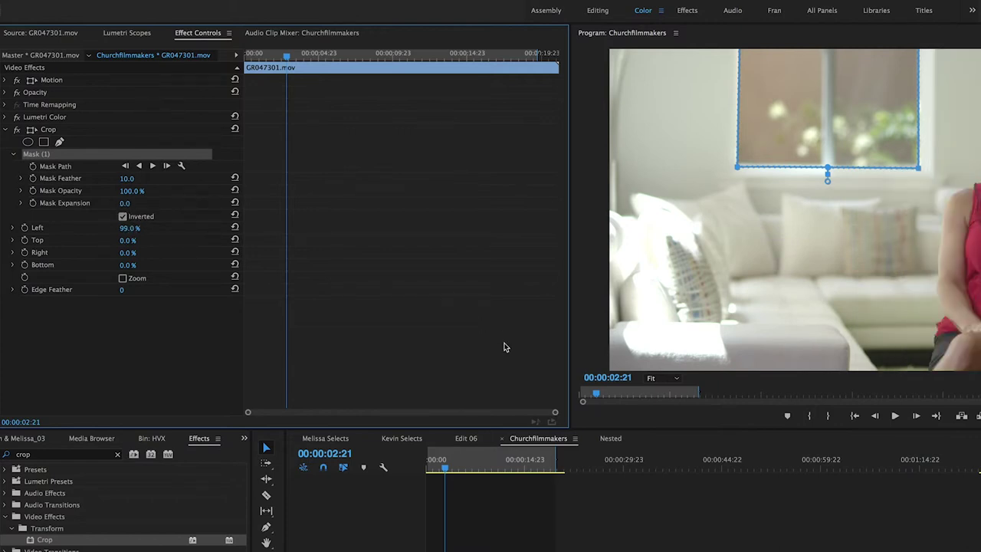
{"action": "left_click", "coordinate": [497, 538]}
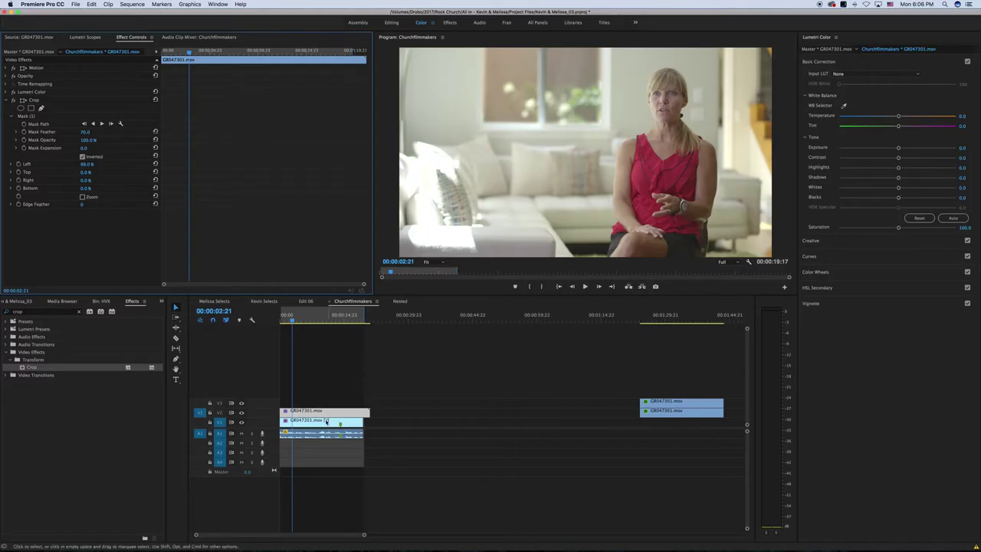
Step: Raise the exposure of the empty-room clip on track V2 to 1.1
{"action": "left_click", "coordinate": [42, 312]}
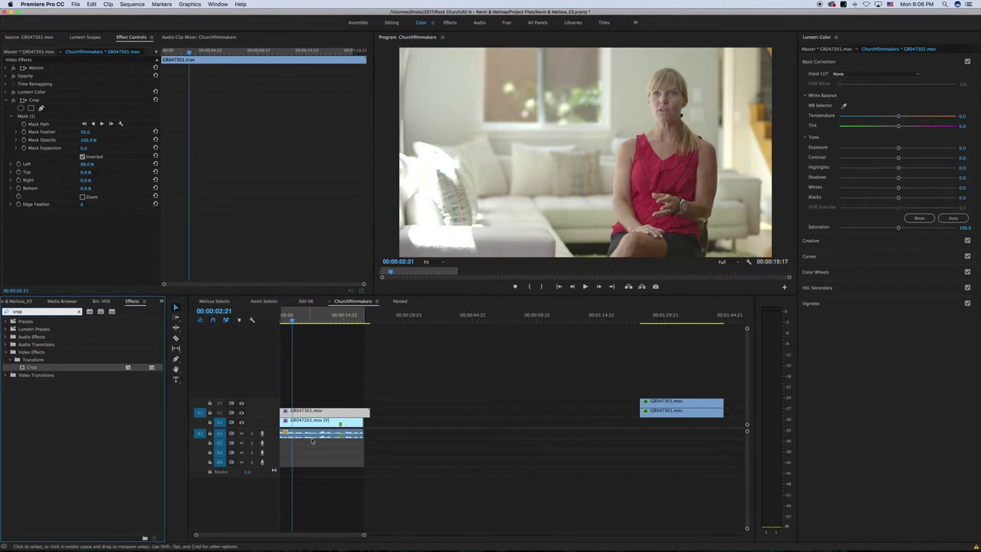
{"action": "left_click", "coordinate": [305, 398]}
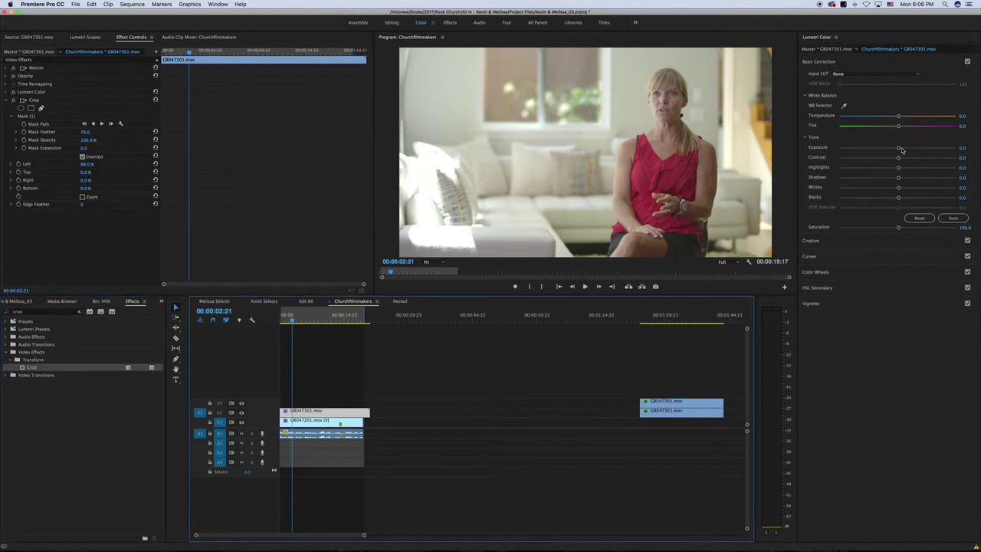
{"action": "left_click_drag", "start_coordinate": [899, 148], "coordinate": [906, 149]}
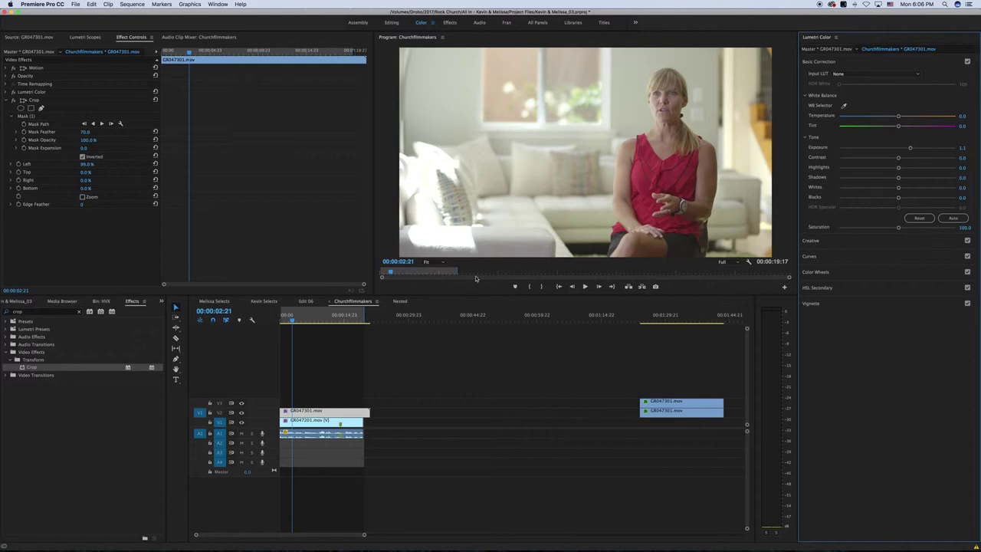
Step: Switch Basic Correction off and on to compare the window with and without the exposure change
{"action": "left_click", "coordinate": [968, 62]}
{"action": "left_click", "coordinate": [968, 62]}
{"action": "left_click", "coordinate": [968, 61]}
{"action": "left_click", "coordinate": [968, 61]}
Step: Duplicate the masked empty-room clip from track V2 onto V3 and delete the copy's Crop mask
{"action": "left_click", "coordinate": [314, 415]}
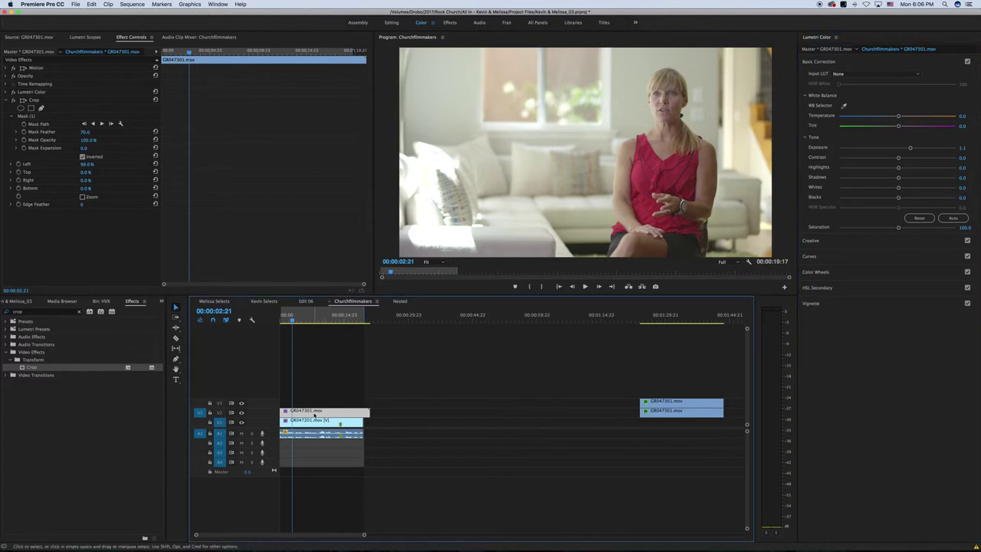
{"action": "left_click_drag", "start_coordinate": [312, 414], "coordinate": [310, 405]}
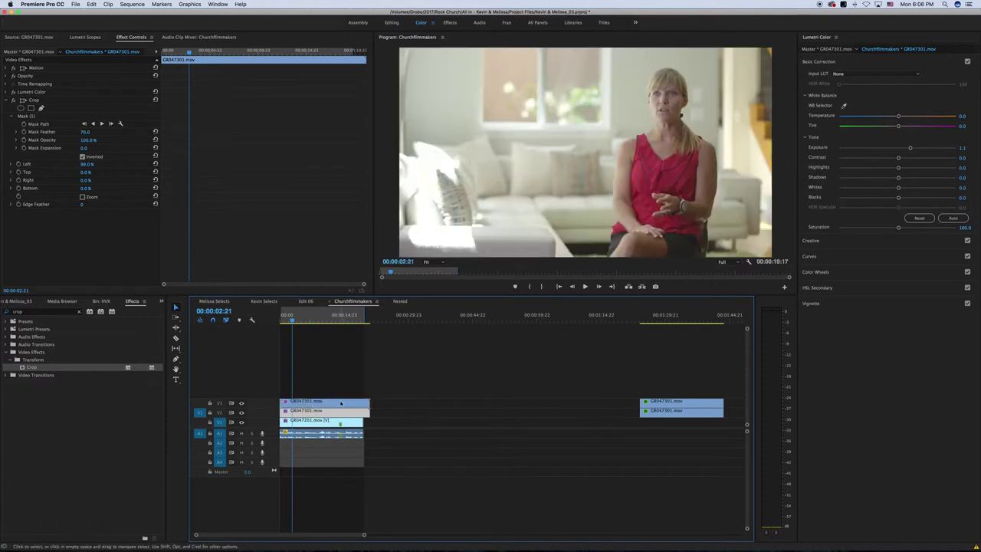
{"action": "left_click", "coordinate": [39, 118]}
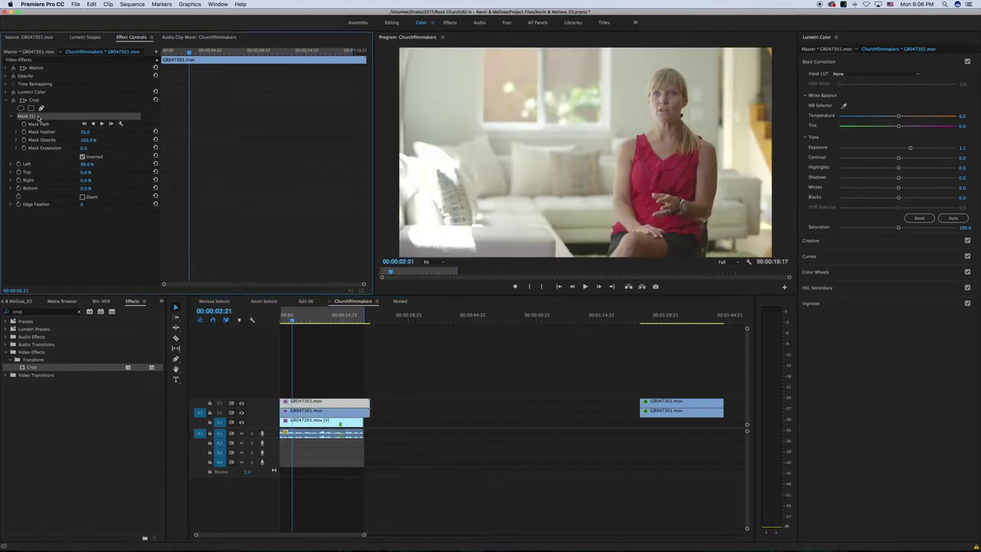
{"action": "key", "text": "Delete"}
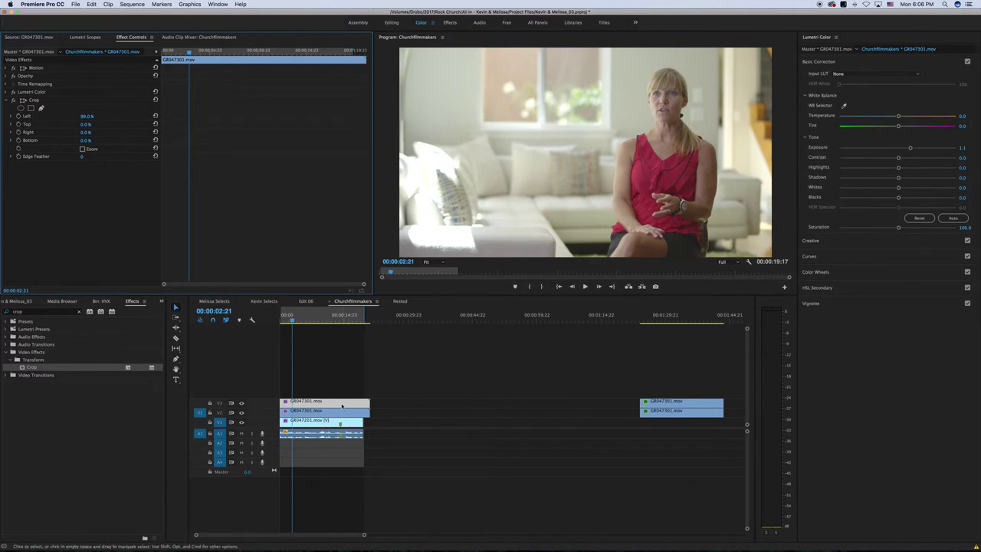
Step: Try outlining the blown-out pillows and sofa arm with a freeform Crop mask on the V3 clip, extending beyond the frame
{"action": "mouse_move", "coordinate": [324, 405]}
{"action": "left_mouse_down"}
{"action": "mouse_move", "coordinate": [371, 405]}
{"action": "mouse_move", "coordinate": [325, 405]}
{"action": "left_mouse_up"}
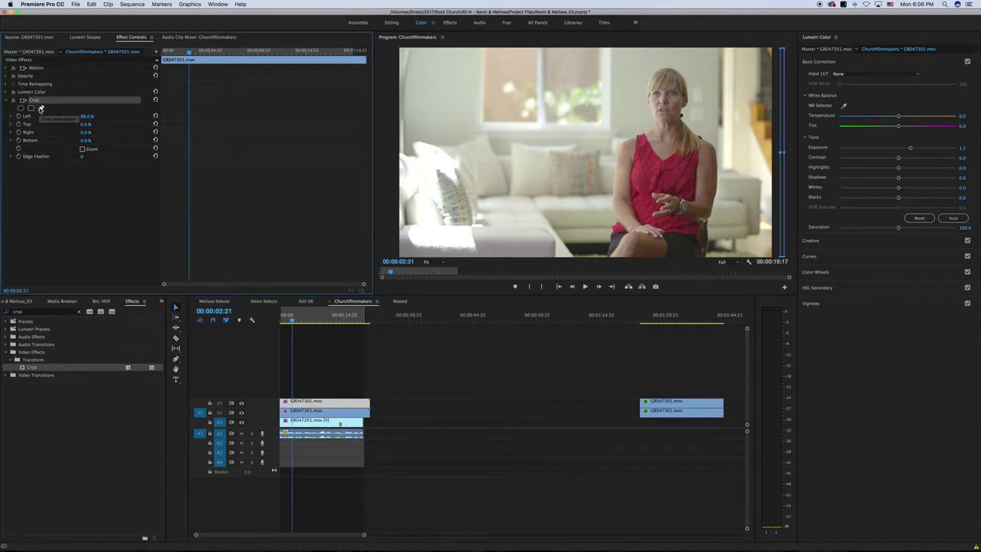
{"action": "left_click", "coordinate": [40, 108]}
{"action": "left_click", "coordinate": [434, 262]}
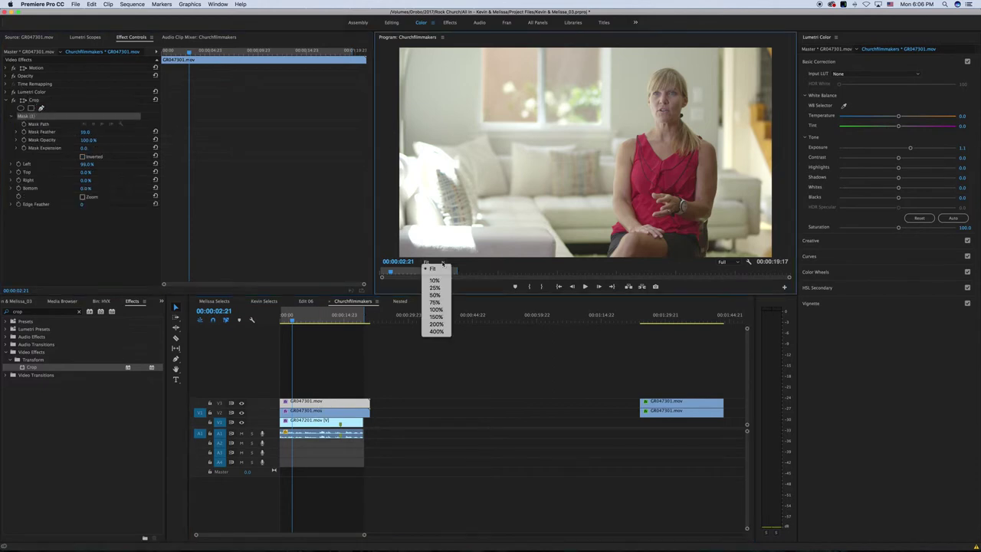
{"action": "left_click", "coordinate": [439, 289]}
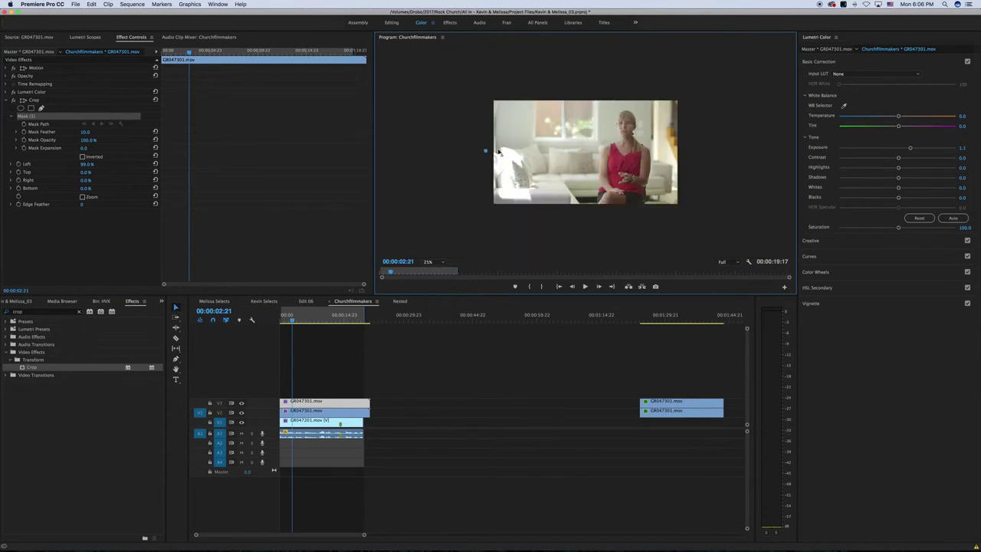
{"action": "left_click", "coordinate": [505, 147]}
{"action": "left_click", "coordinate": [520, 153]}
{"action": "left_click", "coordinate": [535, 186]}
{"action": "left_click", "coordinate": [538, 202]}
{"action": "left_click", "coordinate": [537, 215]}
{"action": "left_click", "coordinate": [492, 229]}
{"action": "left_click", "coordinate": [455, 200]}
{"action": "left_click", "coordinate": [464, 158]}
{"action": "left_click", "coordinate": [486, 152]}
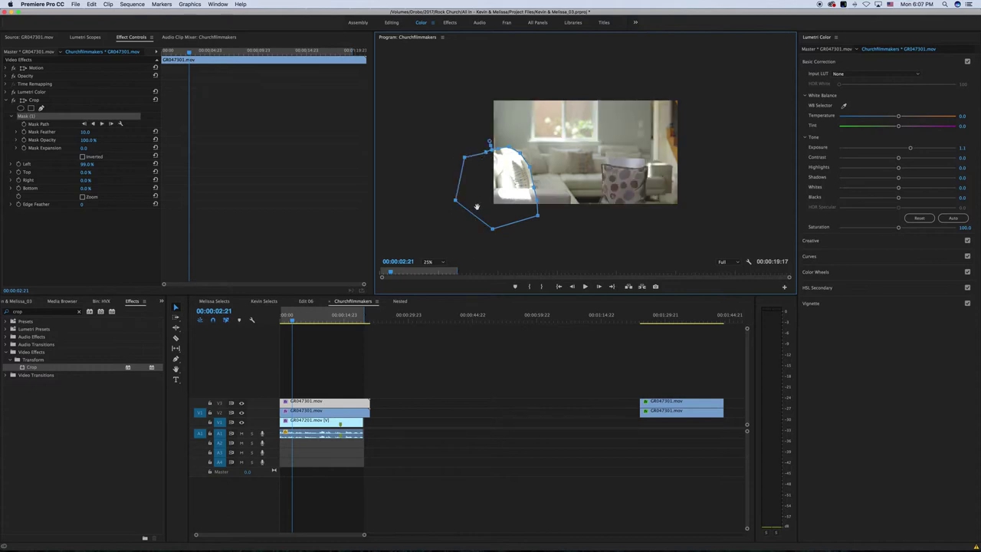
{"action": "left_click", "coordinate": [441, 262]}
{"action": "left_click", "coordinate": [433, 269]}
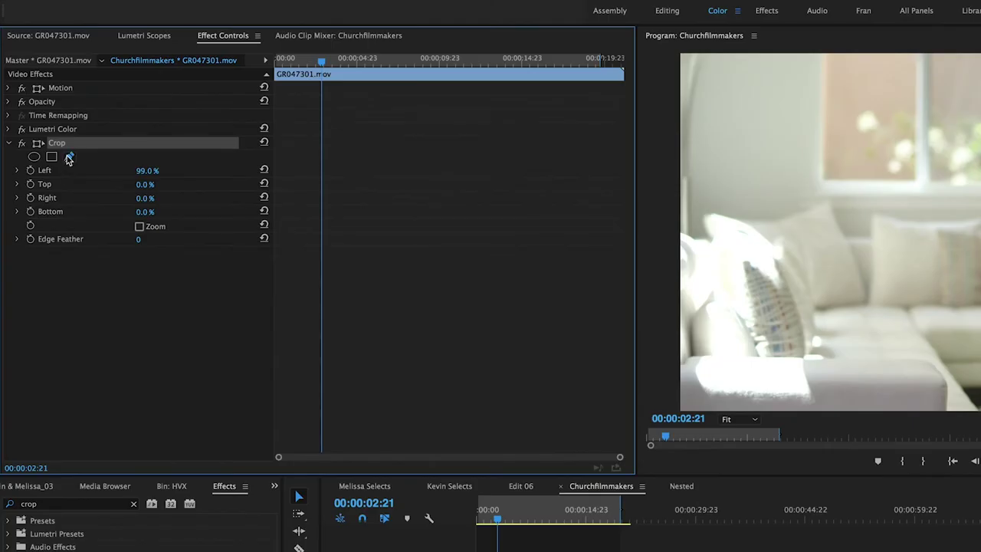
Step: Draw a closed freeform Crop mask on the V3 clip around the sunlit pillows and sofa arm, continuing outside the frame
{"action": "left_click", "coordinate": [68, 158]}
{"action": "left_click", "coordinate": [755, 420]}
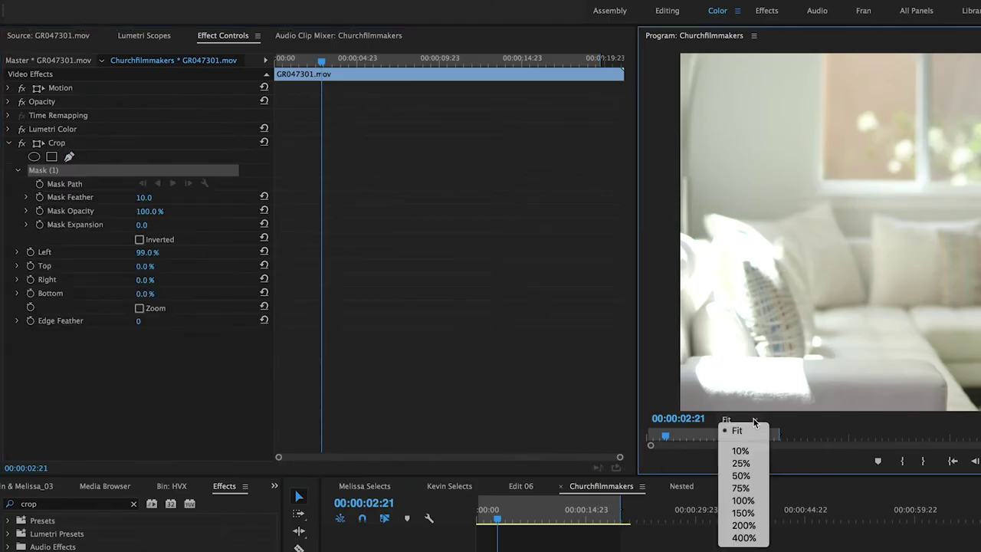
{"action": "left_click", "coordinate": [743, 463]}
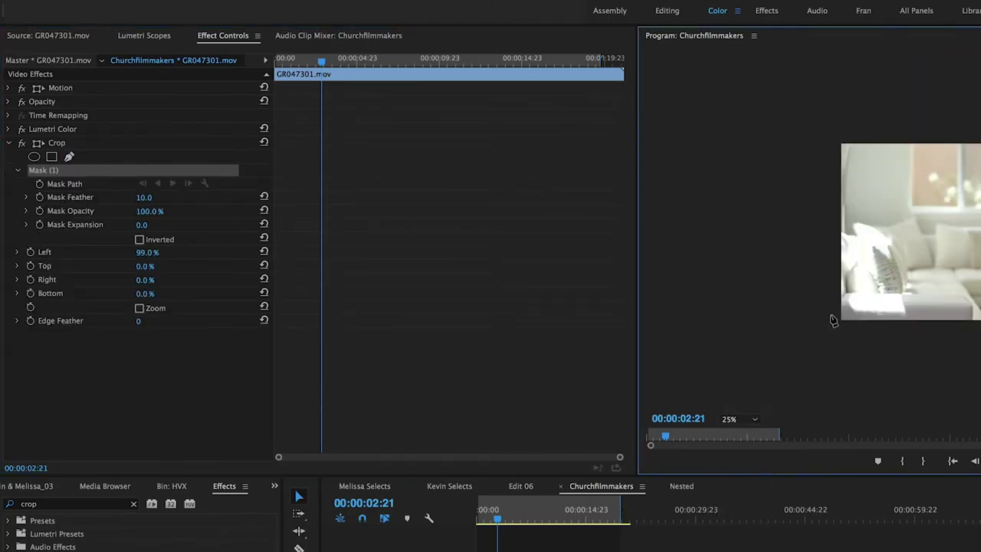
{"action": "left_click", "coordinate": [827, 229]}
{"action": "left_click", "coordinate": [850, 226]}
{"action": "left_click", "coordinate": [868, 222]}
{"action": "left_click", "coordinate": [887, 233]}
{"action": "left_click", "coordinate": [903, 256]}
{"action": "left_click", "coordinate": [910, 292]}
{"action": "left_click", "coordinate": [915, 313]}
{"action": "left_click", "coordinate": [917, 339]}
{"action": "left_click", "coordinate": [839, 363]}
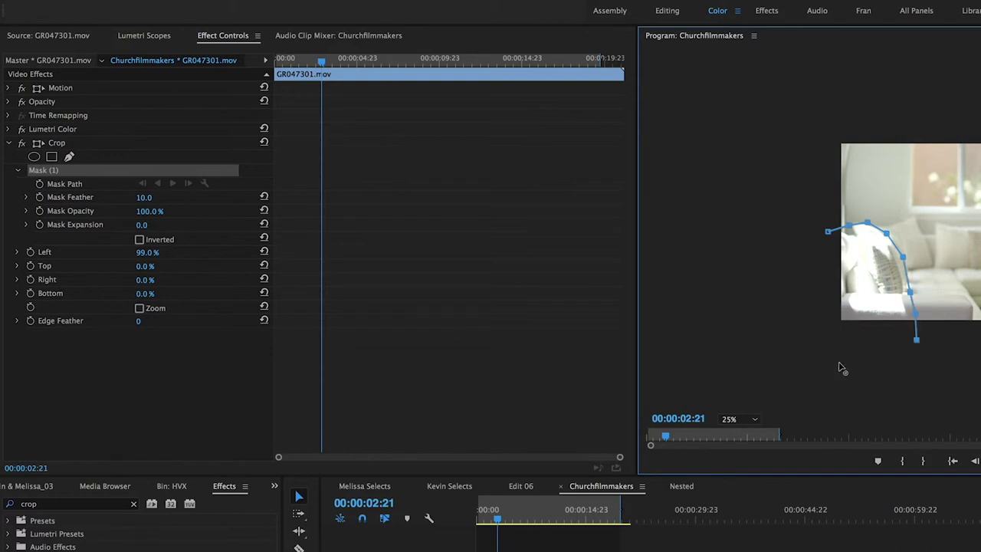
{"action": "left_click", "coordinate": [777, 314]}
{"action": "left_click", "coordinate": [791, 241]}
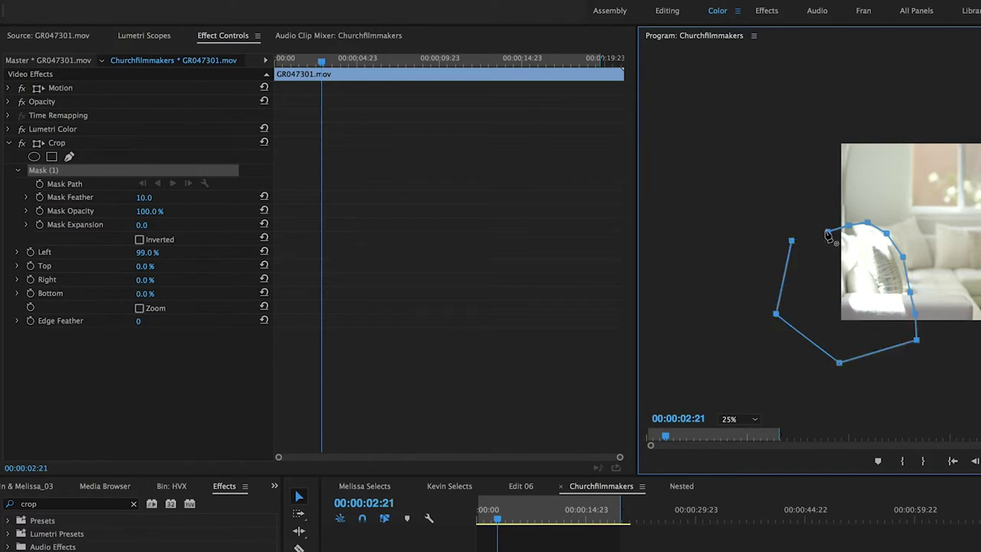
{"action": "left_click", "coordinate": [827, 231]}
{"action": "left_click", "coordinate": [756, 420]}
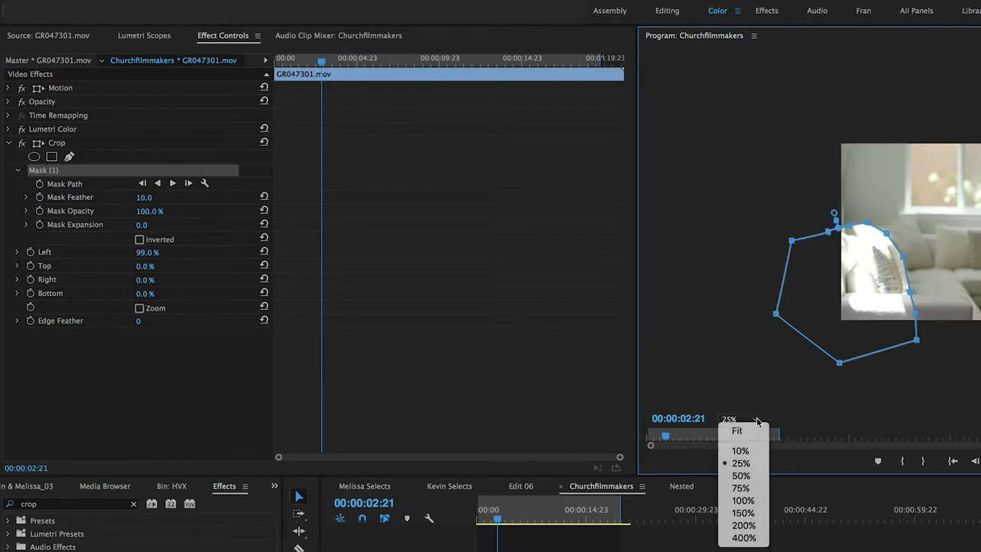
{"action": "left_click", "coordinate": [751, 433]}
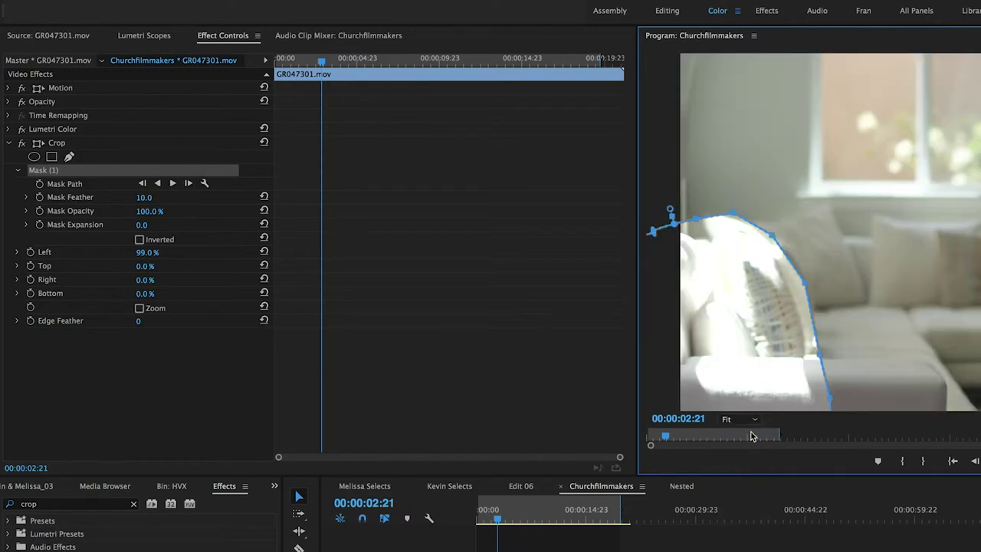
Step: Invert the pillow mask, set its feather to 150, set the Left crop to 100%, and deselect the clip
{"action": "left_click", "coordinate": [139, 240]}
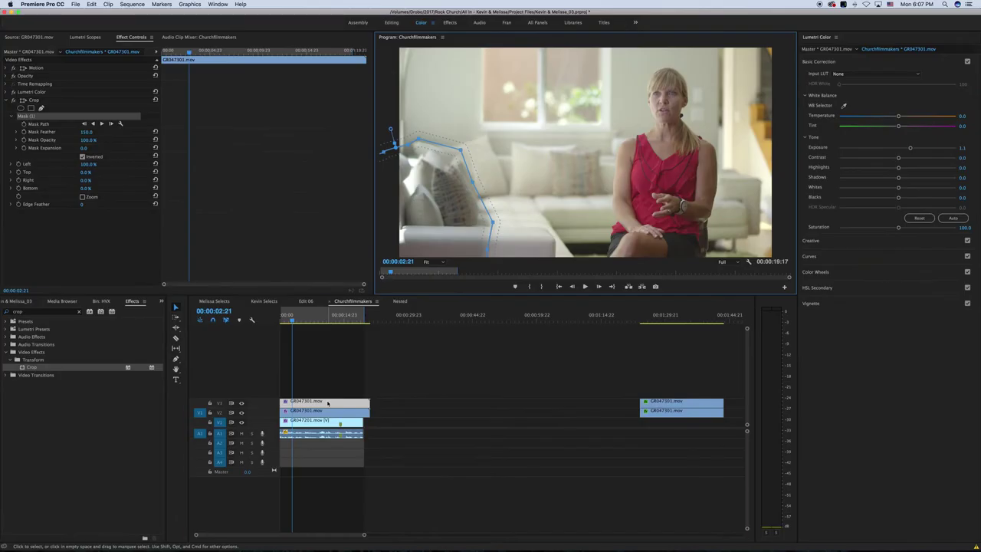
{"action": "left_click", "coordinate": [410, 378]}
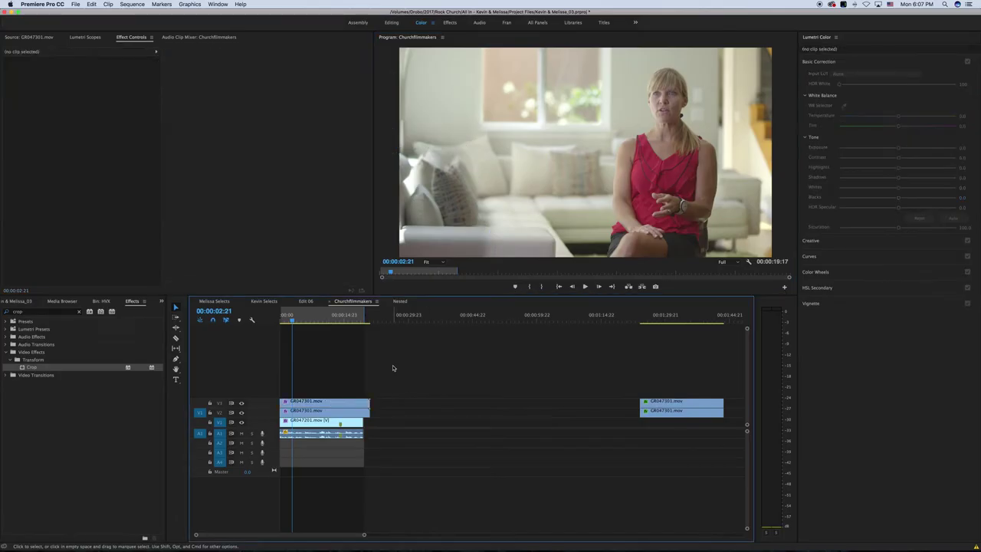
Step: Toggle the visibility of track V3 to compare the sofa area with and without the masked clip
{"action": "left_click", "coordinate": [241, 403]}
{"action": "left_click", "coordinate": [242, 403]}
{"action": "left_click", "coordinate": [241, 403]}
{"action": "left_click", "coordinate": [242, 404]}
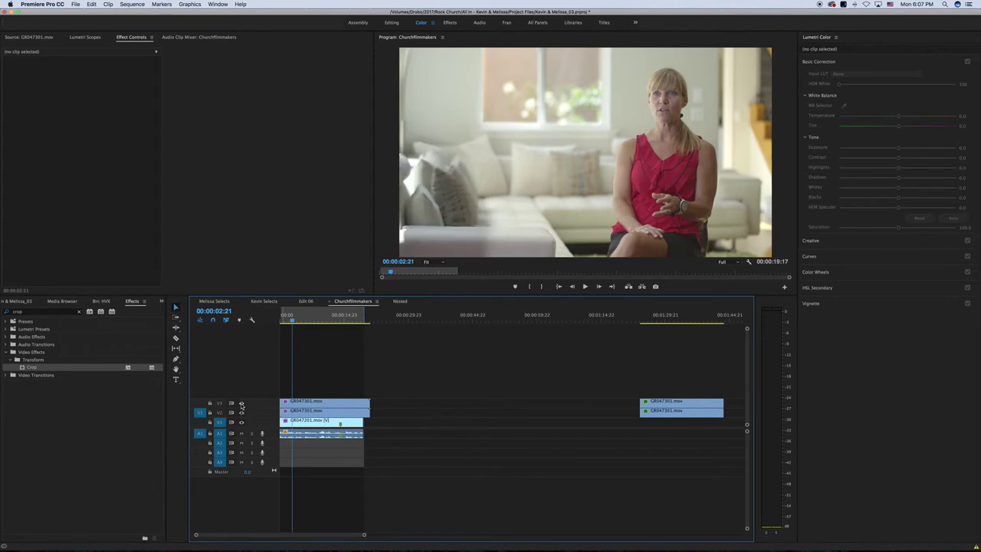
Step: Raise the exposure of the masked pillow clip on track V3 to 2.4
{"action": "left_click", "coordinate": [285, 403]}
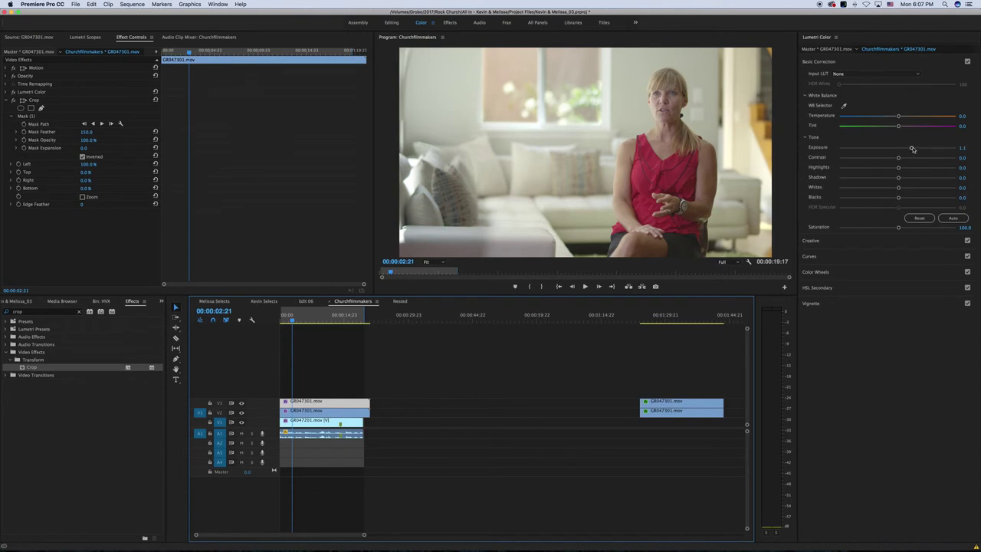
{"action": "left_click_drag", "start_coordinate": [912, 148], "coordinate": [923, 147]}
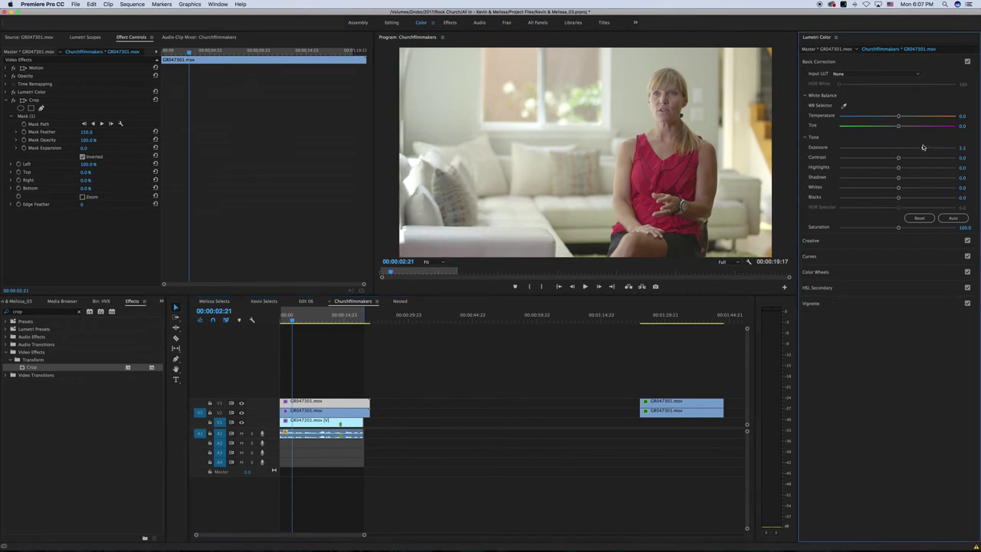
{"action": "left_click_drag", "start_coordinate": [924, 147], "coordinate": [924, 146]}
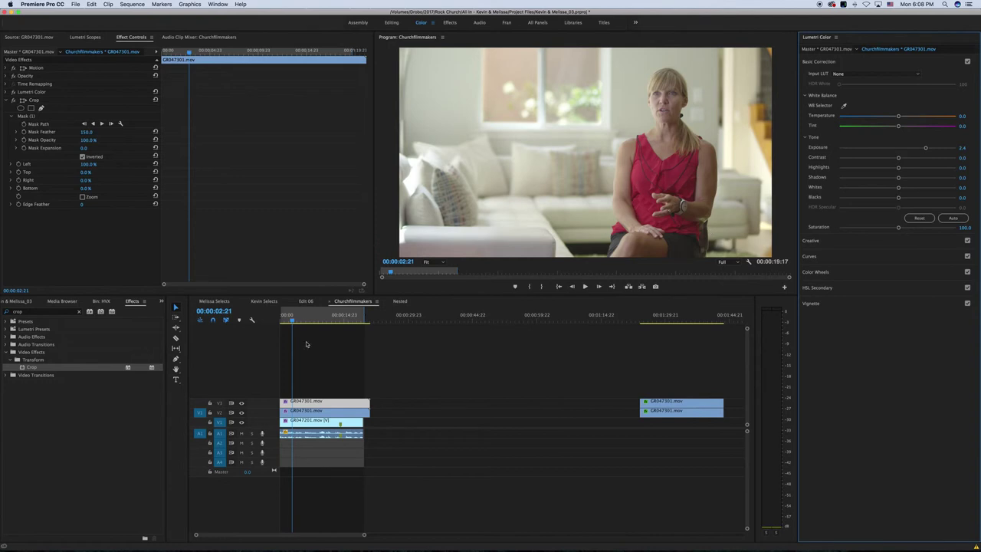
Step: Hide and show track V3 again to check how the brightened pillow patch blends with the interview shot
{"action": "left_click", "coordinate": [242, 405]}
{"action": "left_click", "coordinate": [242, 405]}
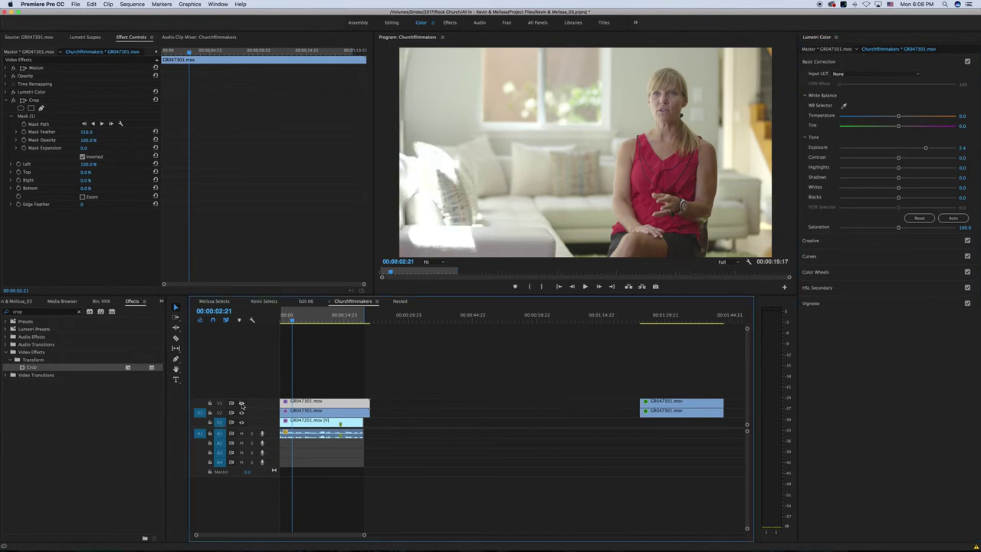
{"action": "left_click", "coordinate": [242, 405]}
{"action": "left_click", "coordinate": [242, 404]}
{"action": "left_click", "coordinate": [243, 404]}
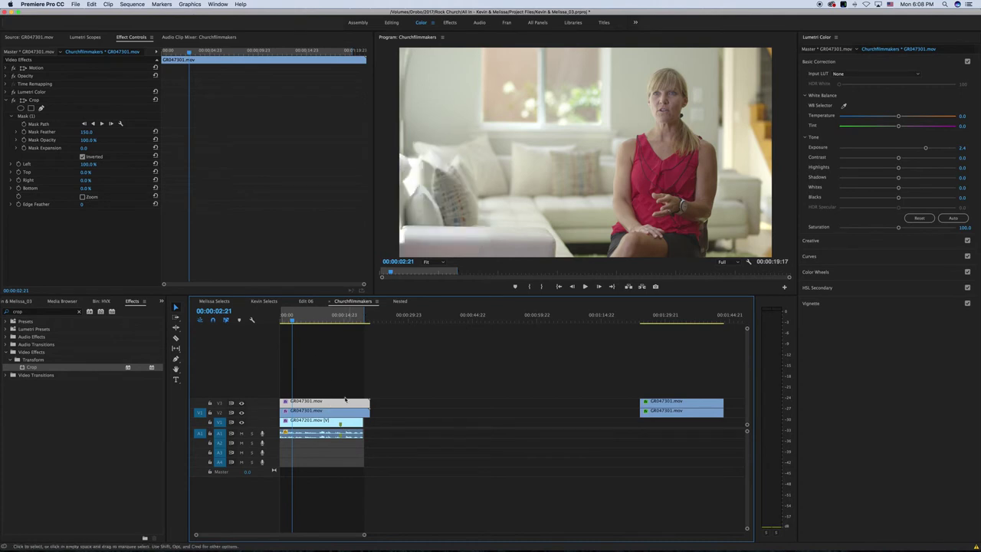
Step: Place the Churchfilmmakers sequence as a single nested clip on track V1 of the Nested sequence
{"action": "left_click", "coordinate": [401, 302]}
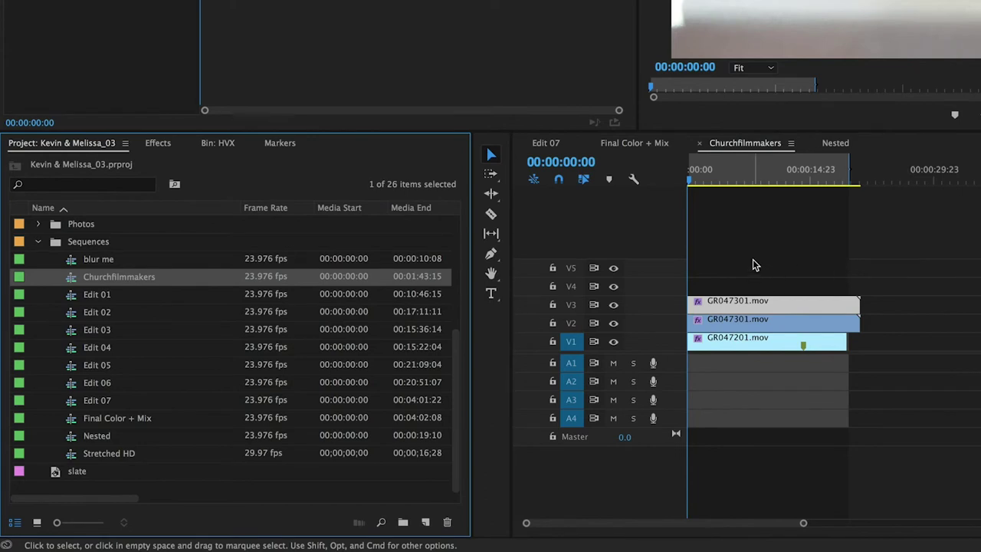
{"action": "left_click", "coordinate": [753, 261]}
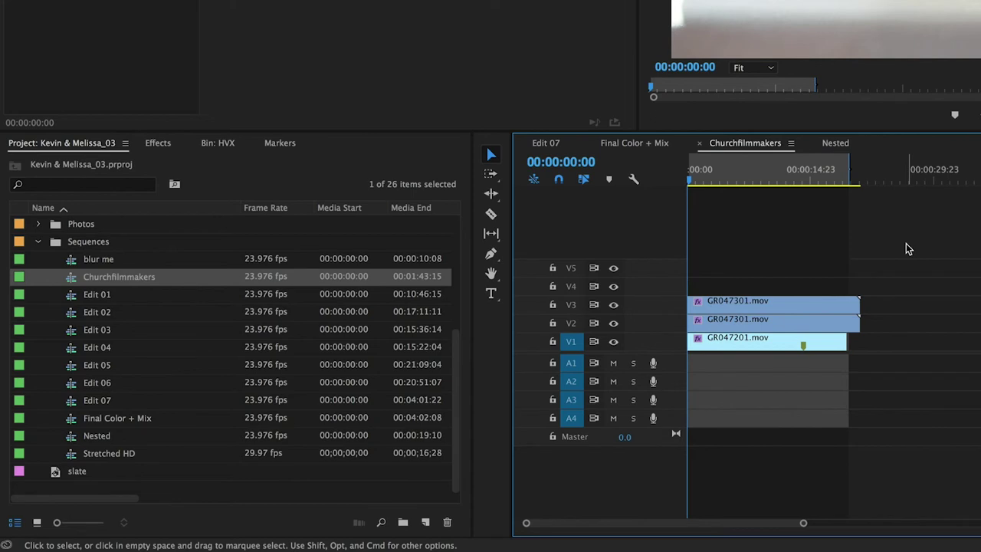
{"action": "left_click", "coordinate": [737, 349]}
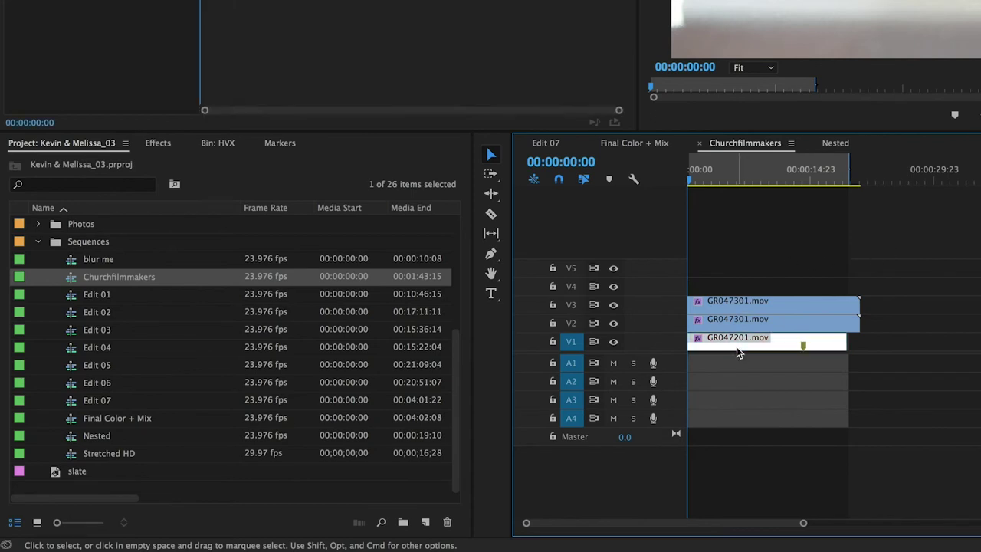
{"action": "left_click", "coordinate": [753, 305]}
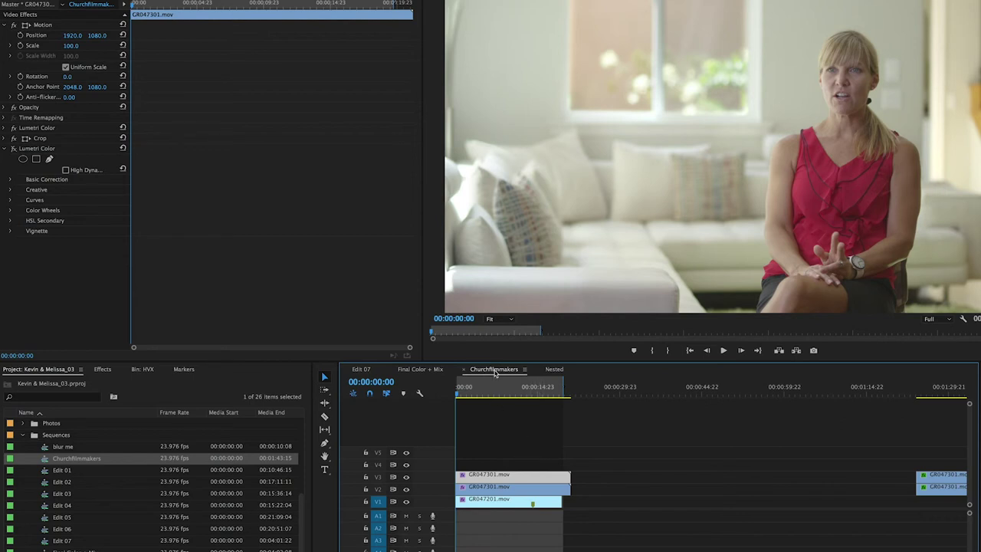
{"action": "left_click_drag", "start_coordinate": [171, 458], "coordinate": [497, 499]}
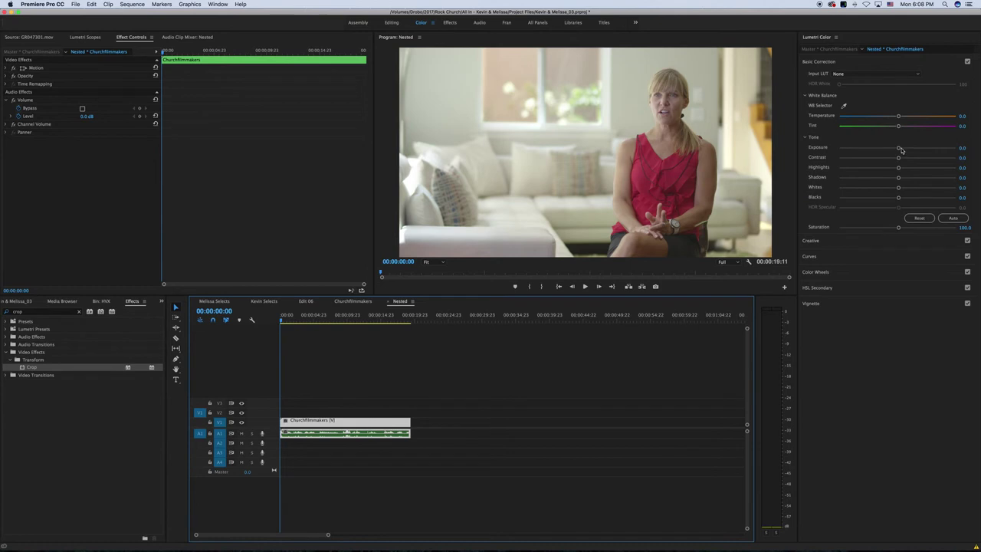
Step: Grade the nested clip with exposure 0.7, blacks -12.1, and saturation 112.8
{"action": "left_click_drag", "start_coordinate": [899, 149], "coordinate": [903, 149]}
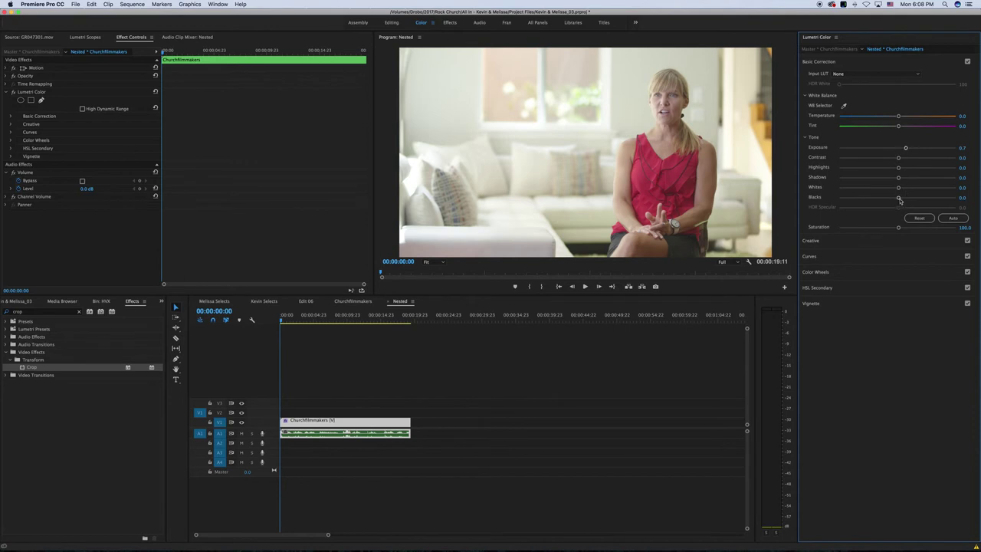
{"action": "left_click_drag", "start_coordinate": [899, 200], "coordinate": [891, 200]}
{"action": "left_click_drag", "start_coordinate": [898, 228], "coordinate": [905, 228]}
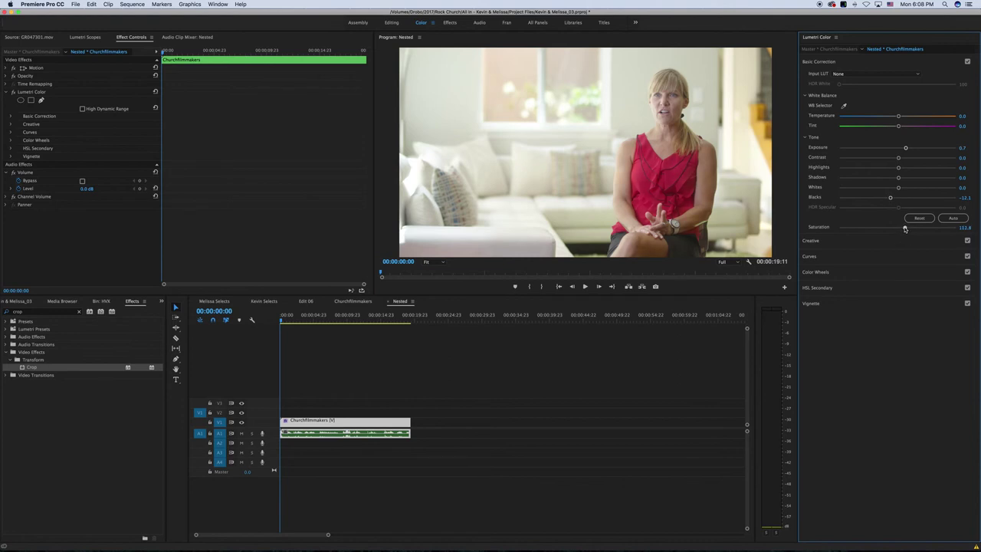
Step: Display the Lumetri Scopes and correct the nested clip's white balance with tint 6.2 and temperature 3.6
{"action": "left_click", "coordinate": [85, 37]}
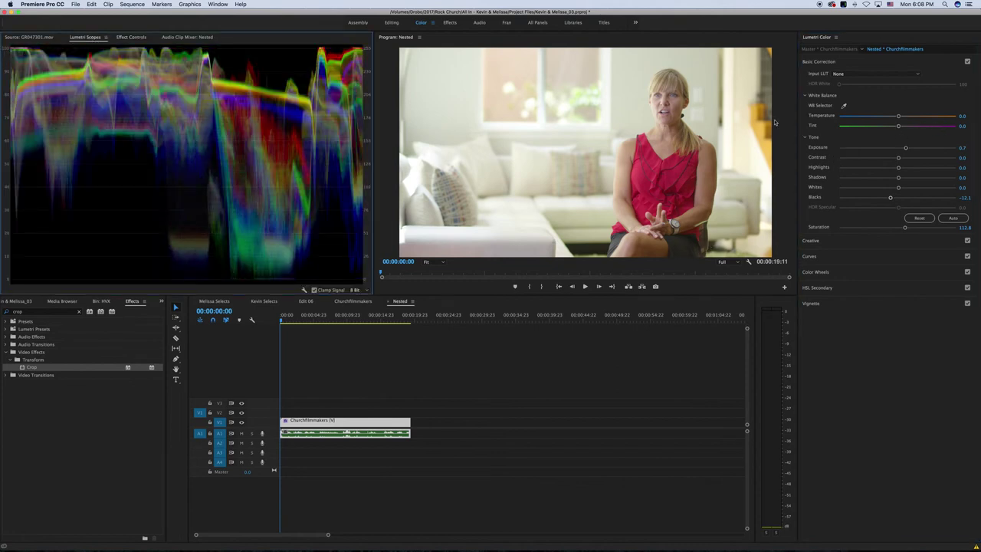
{"action": "left_click", "coordinate": [901, 126]}
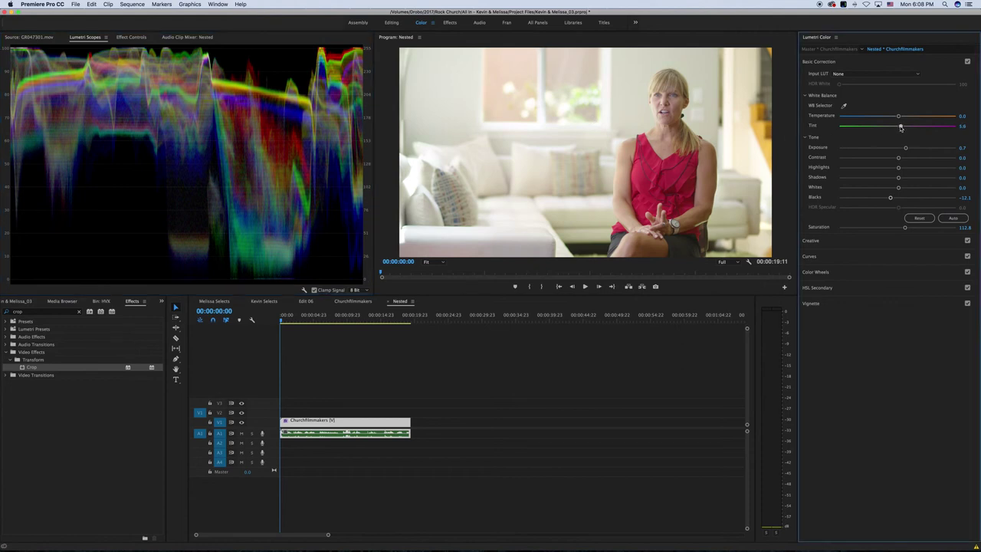
{"action": "left_click_drag", "start_coordinate": [901, 127], "coordinate": [902, 126]}
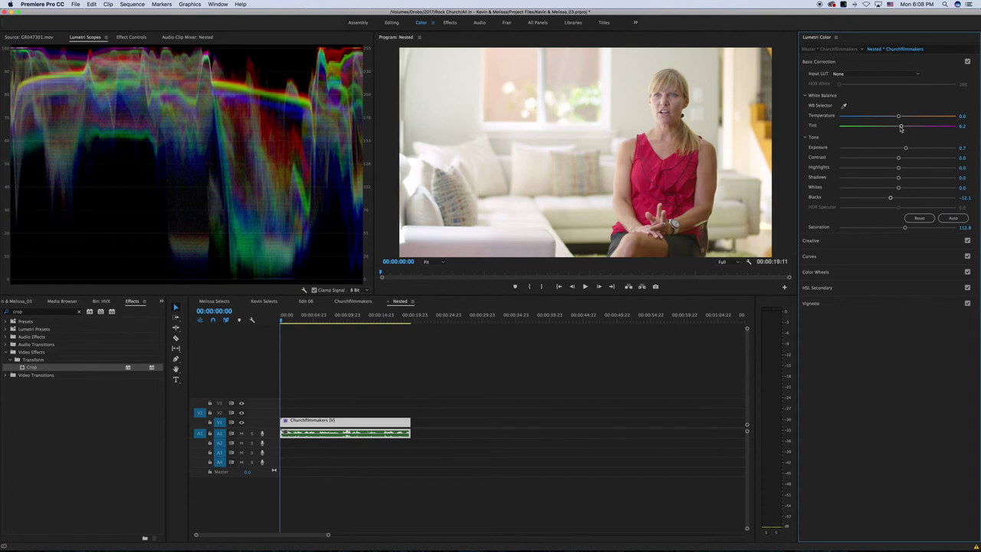
{"action": "left_click_drag", "start_coordinate": [898, 116], "coordinate": [901, 118]}
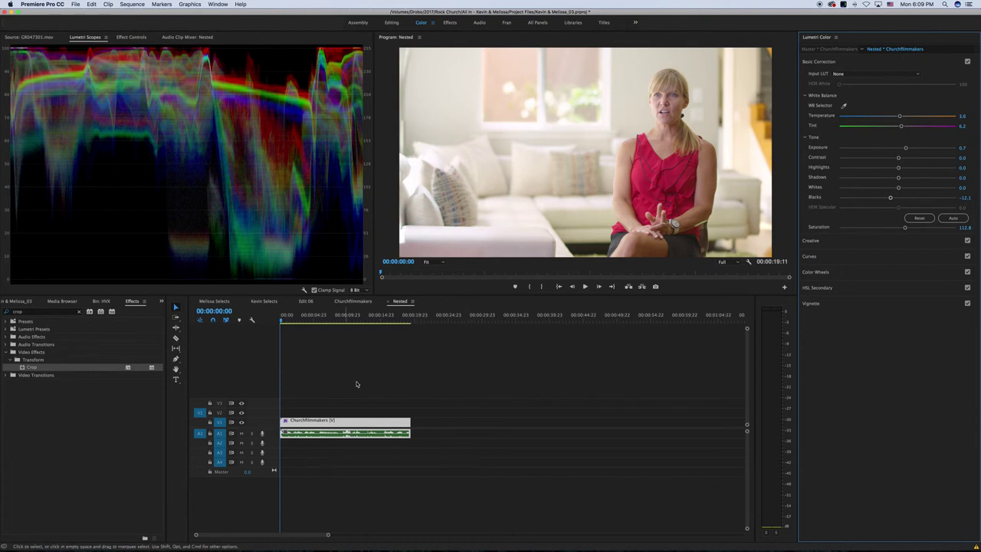
Step: Copy the nested clip and paste only its Lumetri Color attribute onto the stacked clips in the Churchfilmmakers sequence
{"action": "right_click", "coordinate": [376, 424]}
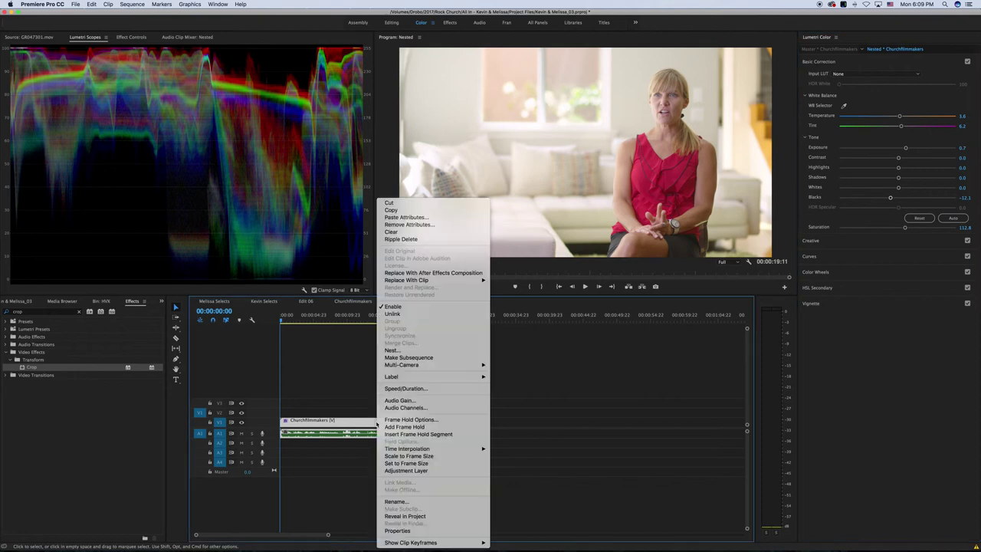
{"action": "left_click", "coordinate": [439, 210]}
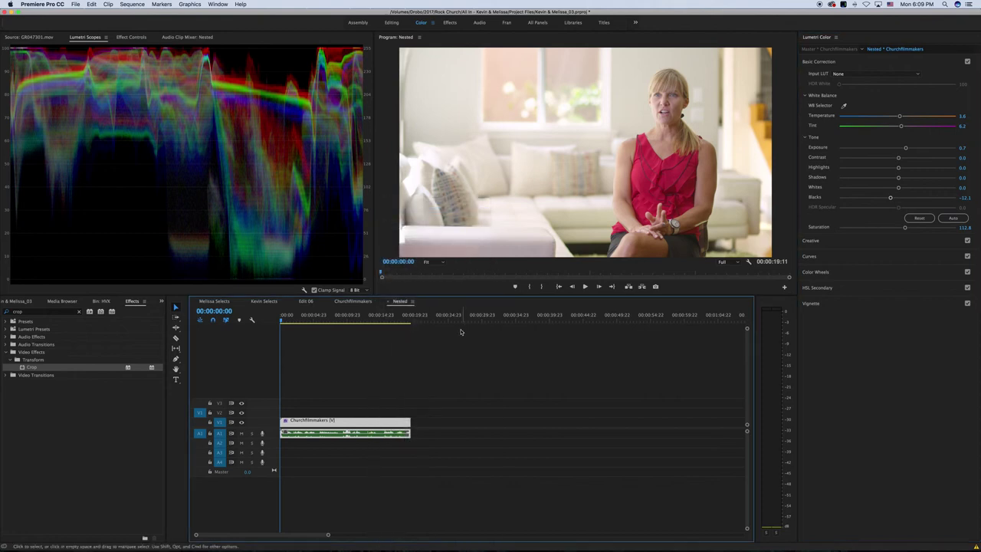
{"action": "left_click", "coordinate": [356, 301]}
{"action": "left_click_drag", "start_coordinate": [460, 373], "coordinate": [315, 424]}
{"action": "right_click", "coordinate": [315, 424]}
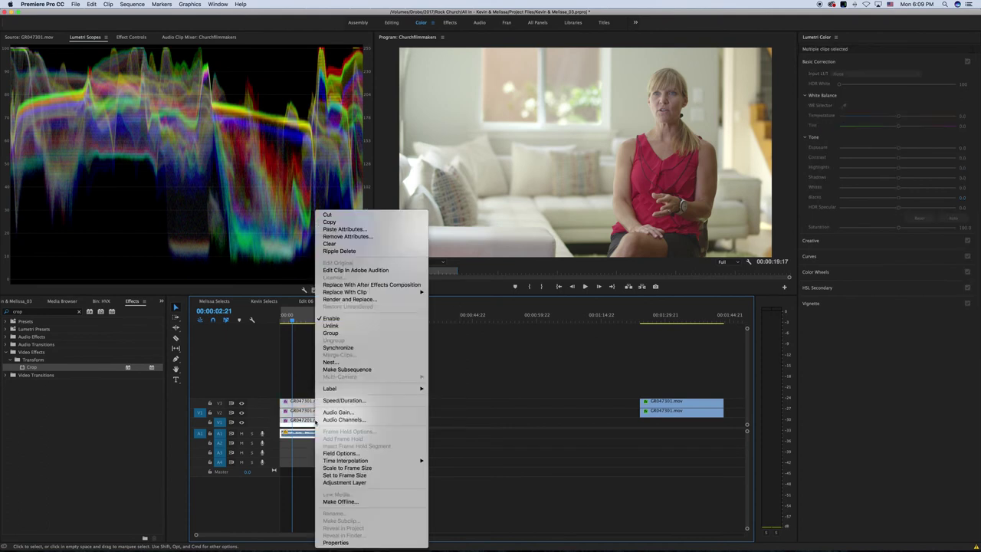
{"action": "left_click", "coordinate": [371, 230]}
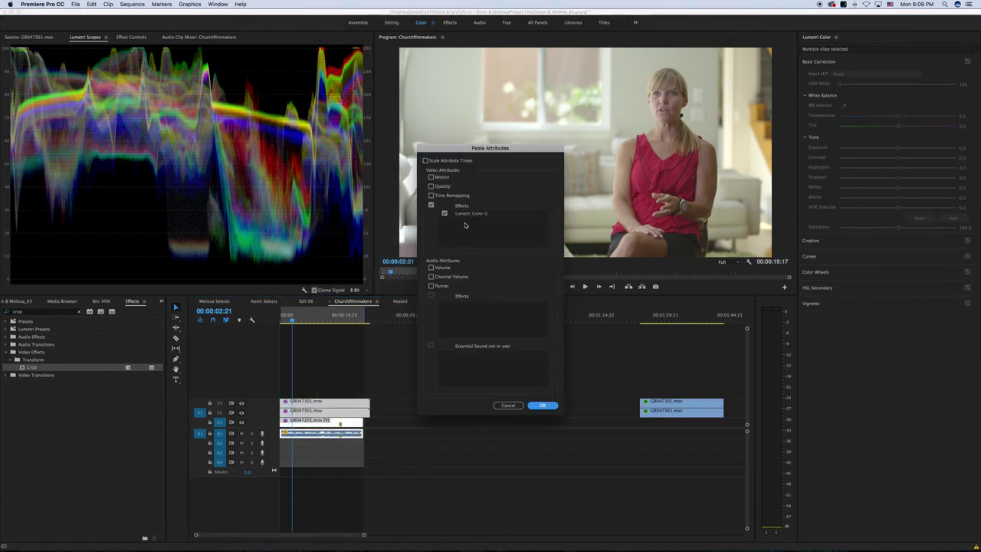
{"action": "left_click", "coordinate": [544, 405]}
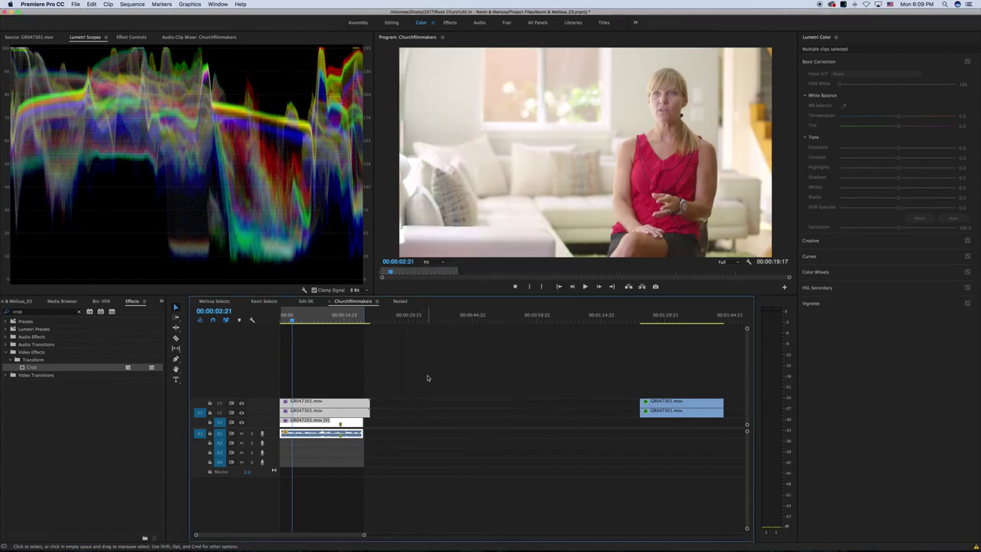
Step: Hide tracks V2 and V3 at the sequence start and insert a duplicate of the GR047201.mov interview clip beneath the masked clips
{"action": "key", "text": "Home"}
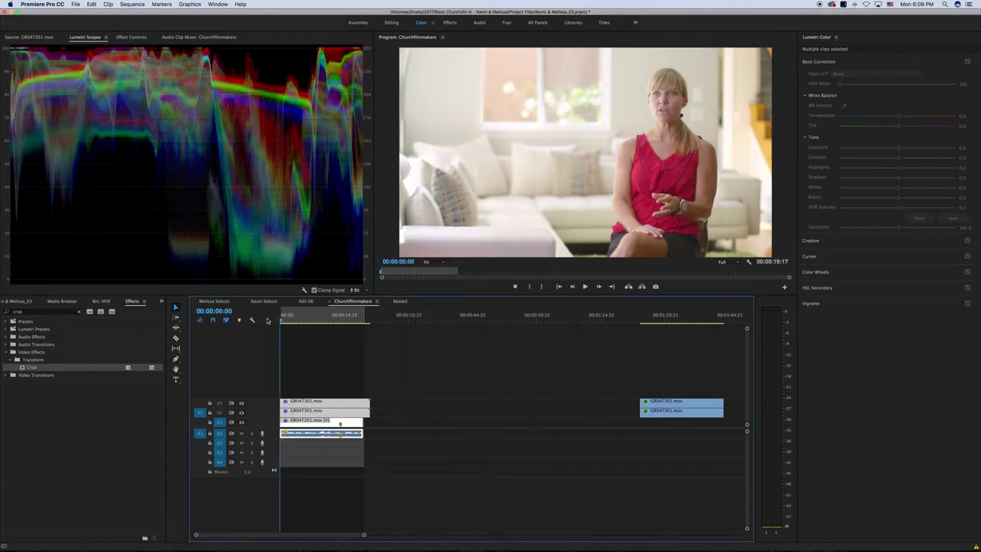
{"action": "left_click", "coordinate": [242, 414]}
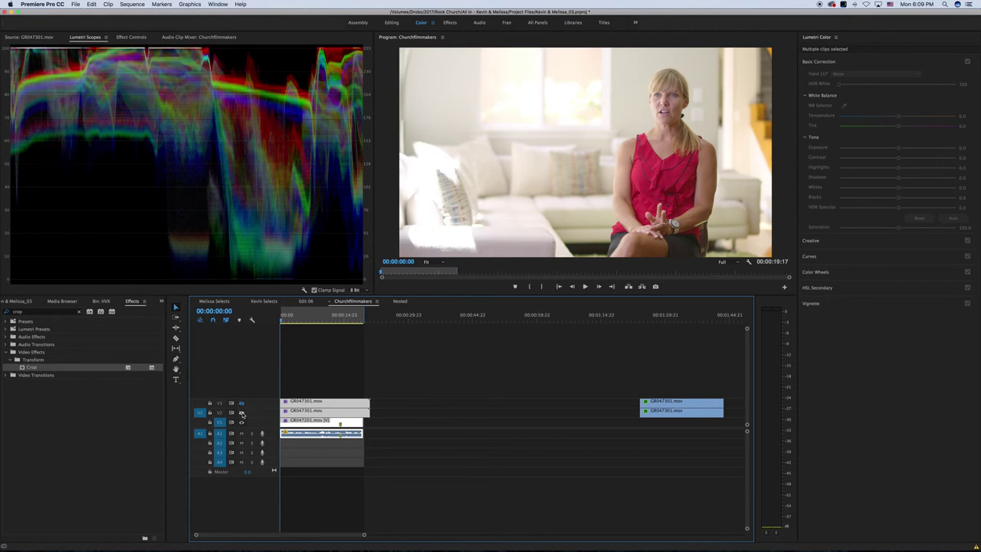
{"action": "left_click_drag", "start_coordinate": [294, 423], "coordinate": [323, 422]}
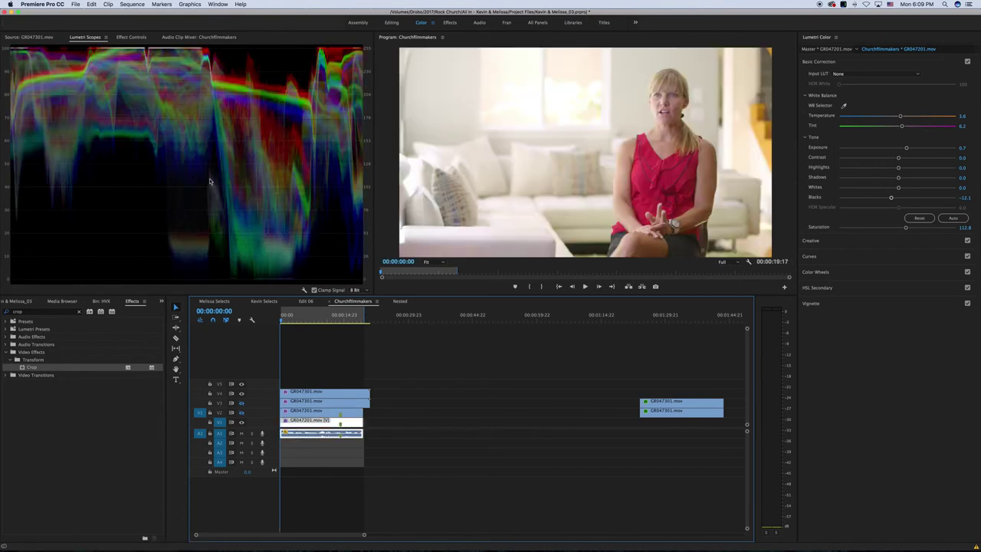
Step: Disable both Lumetri Color effects on the V1 interview clip and hide the masked GR047301.mov clip on track V4
{"action": "left_click", "coordinate": [131, 36]}
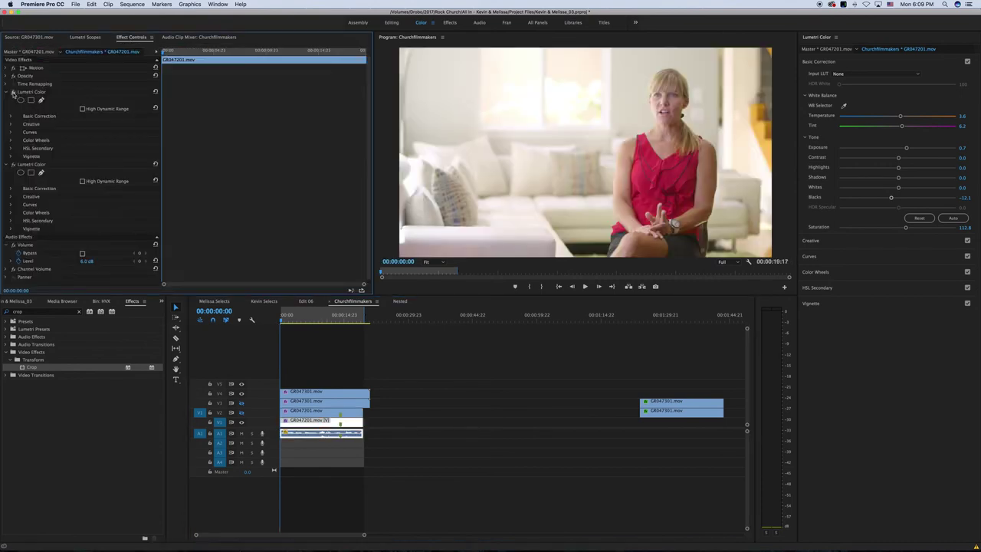
{"action": "left_click", "coordinate": [13, 164]}
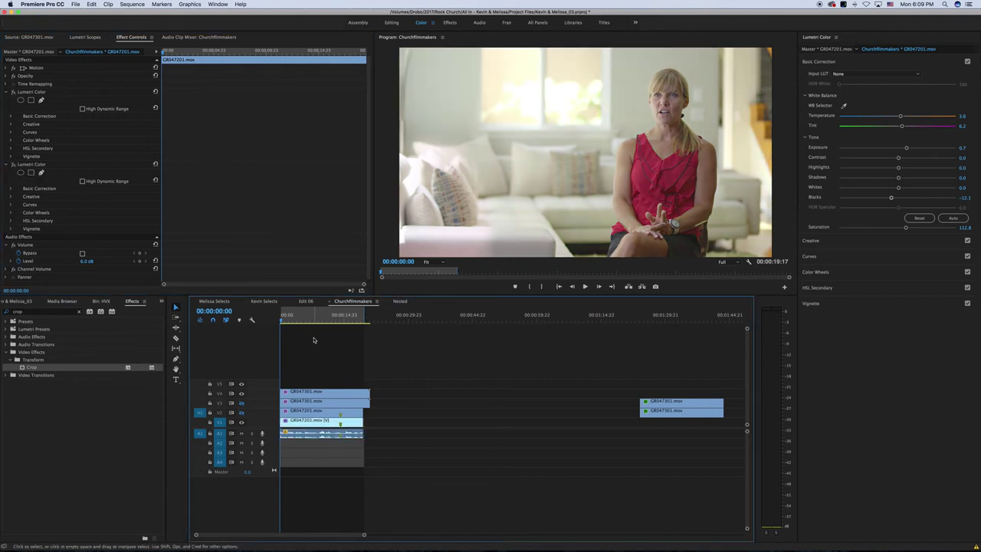
{"action": "left_click", "coordinate": [314, 340]}
{"action": "left_click", "coordinate": [242, 393]}
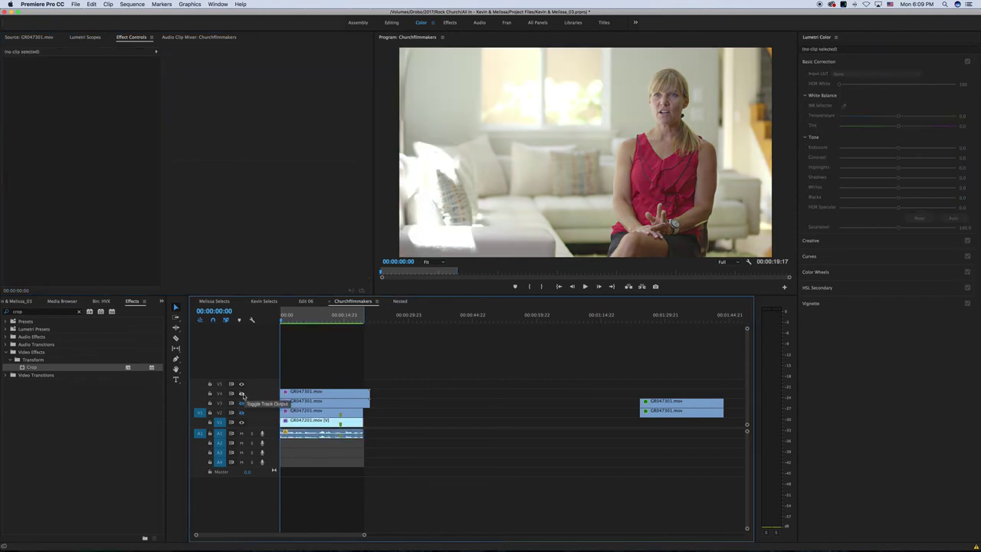